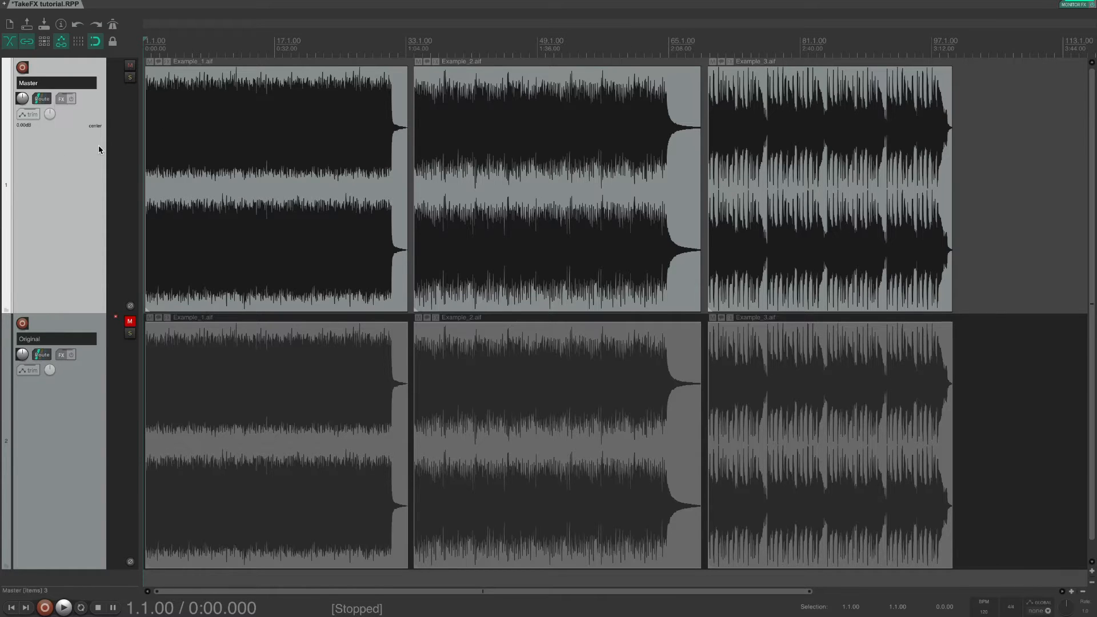
pyautogui.click(61, 98)
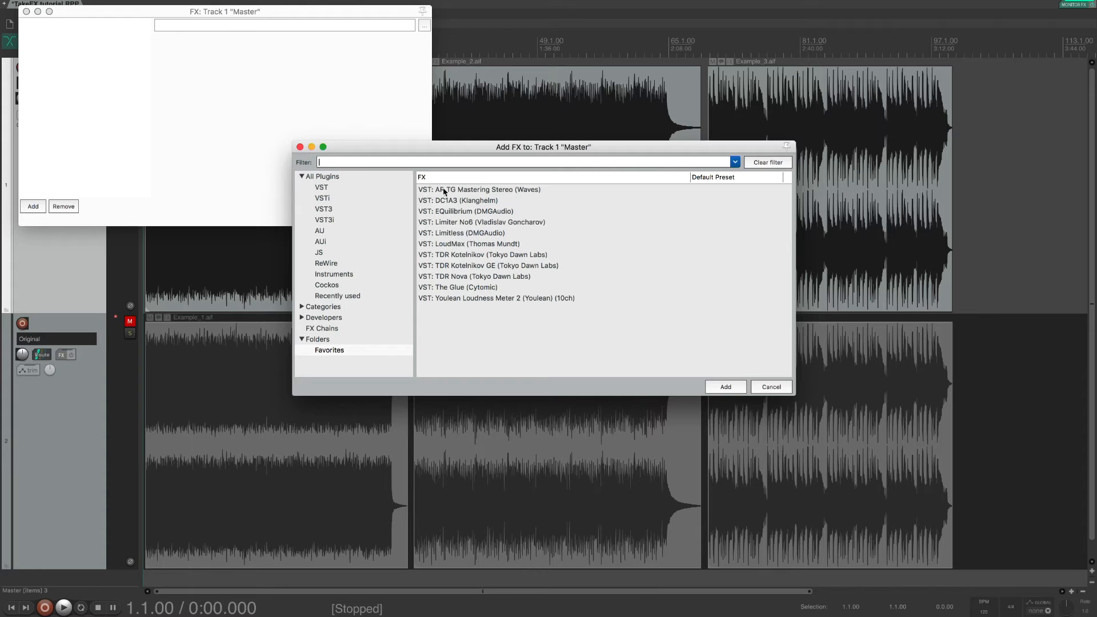
pyautogui.click(771, 387)
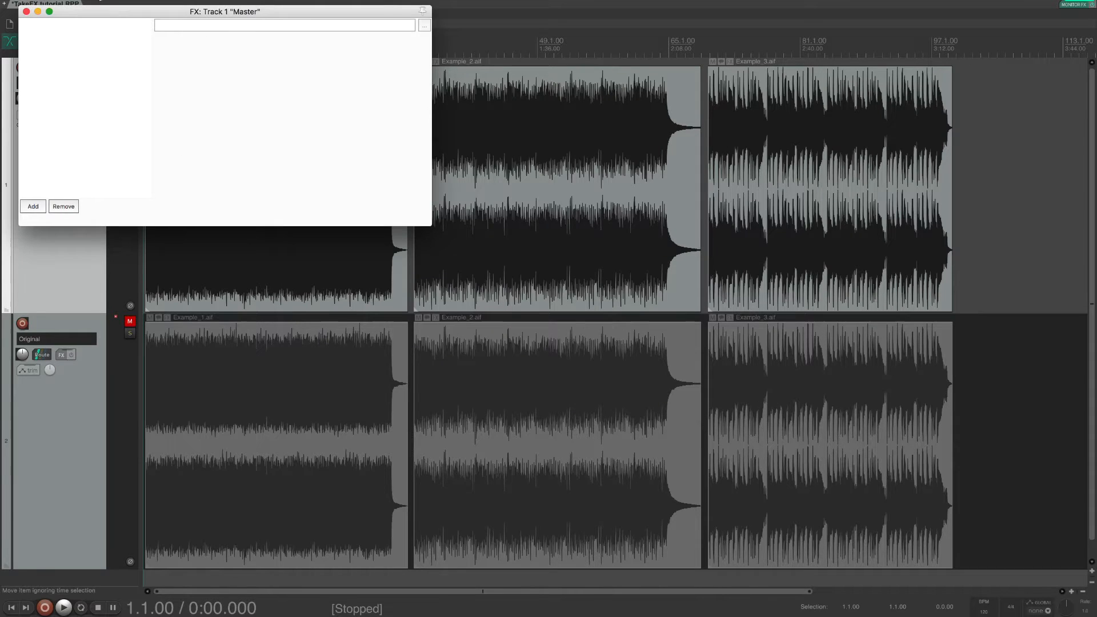
pyautogui.click(27, 12)
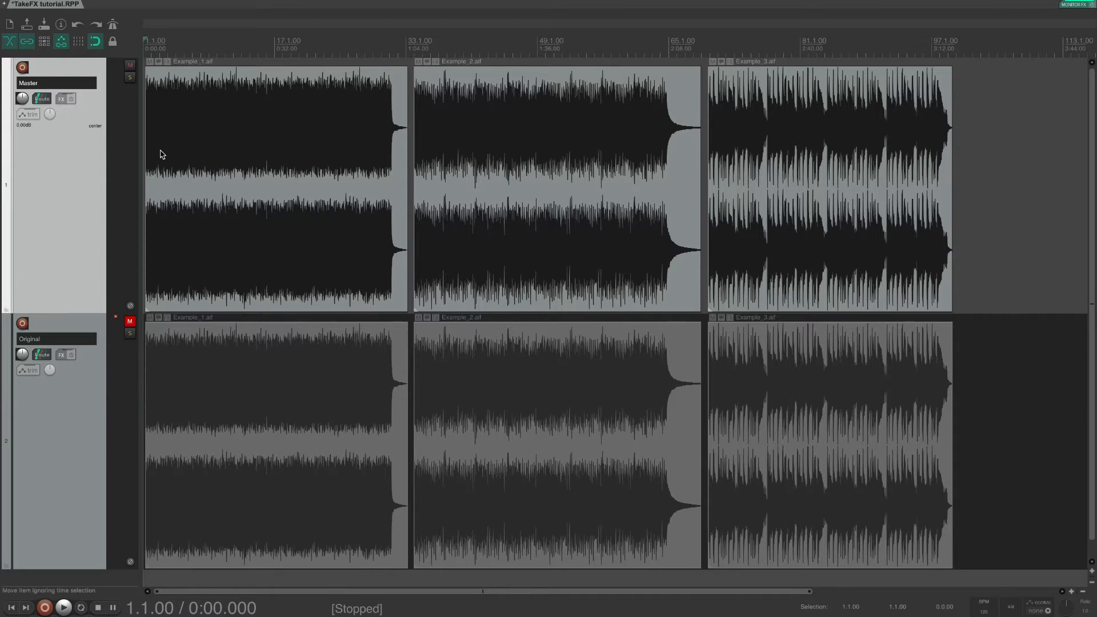
pyautogui.click(89, 185)
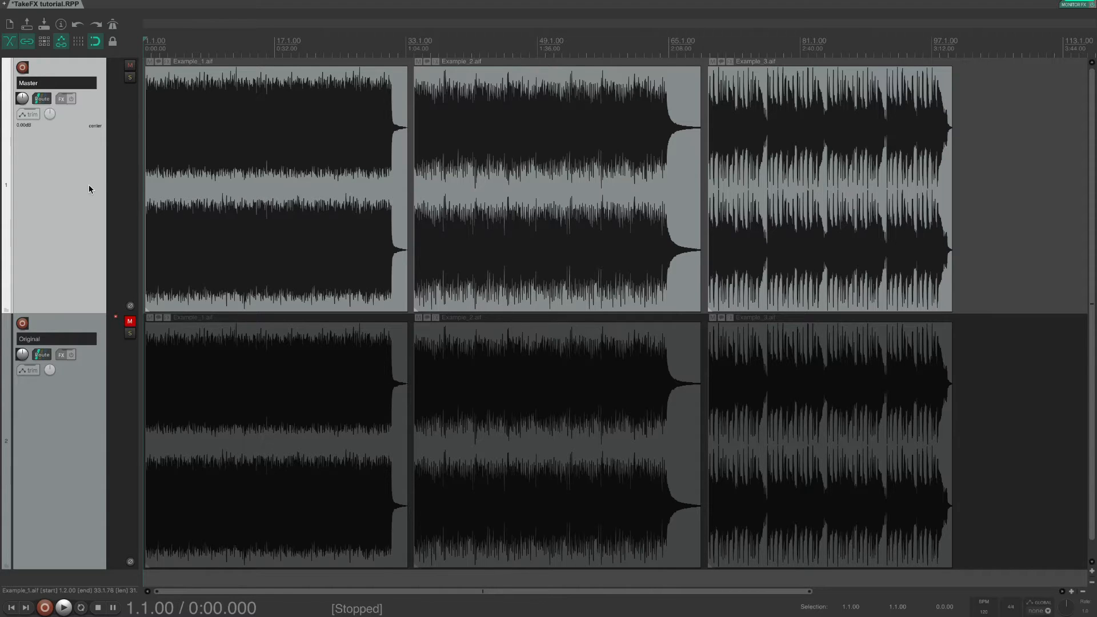
pyautogui.click(295, 132)
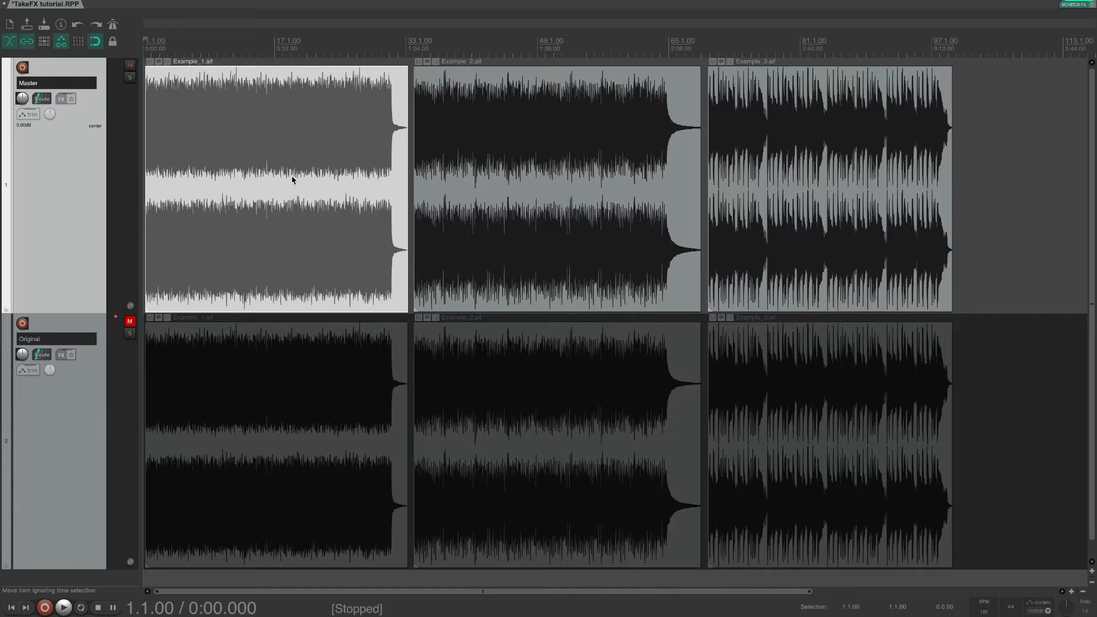
pyautogui.click(494, 129)
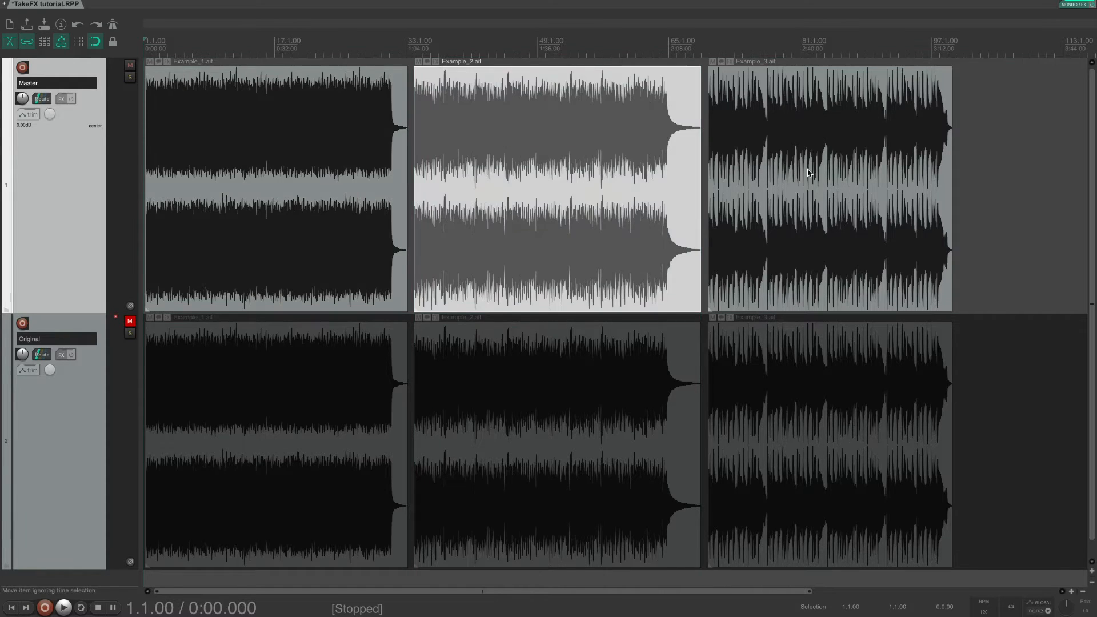
pyautogui.click(821, 174)
pyautogui.click(628, 181)
# Step: Add EQuilibrium, Limitless and TDR Kotelnikov GE as item effects on Example_1.aif in the Master track
pyautogui.click(367, 174)
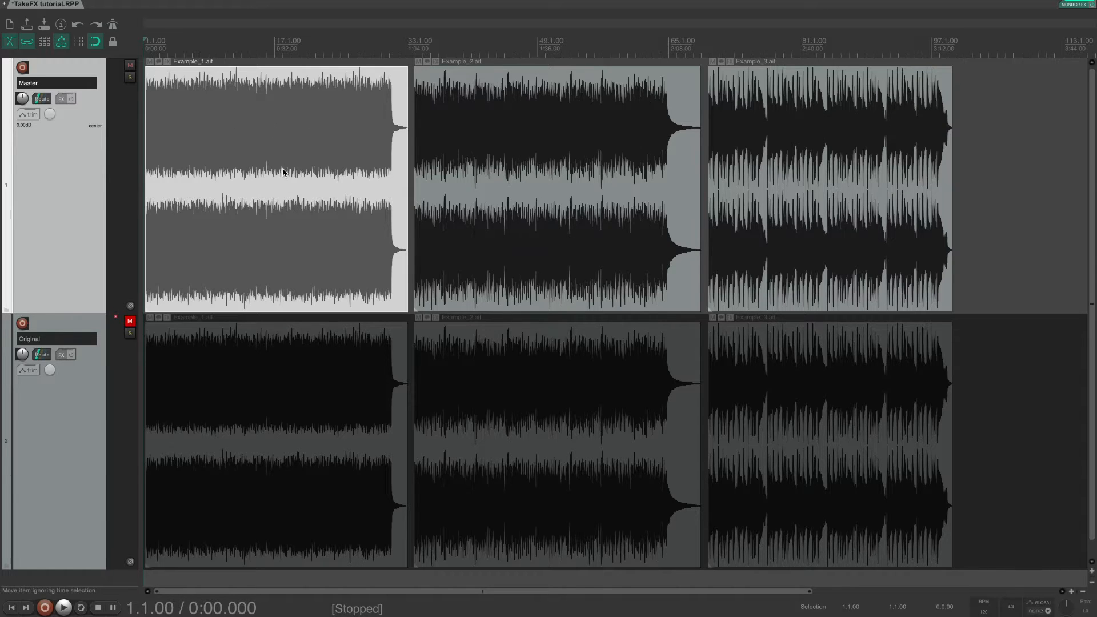
pyautogui.click(169, 60)
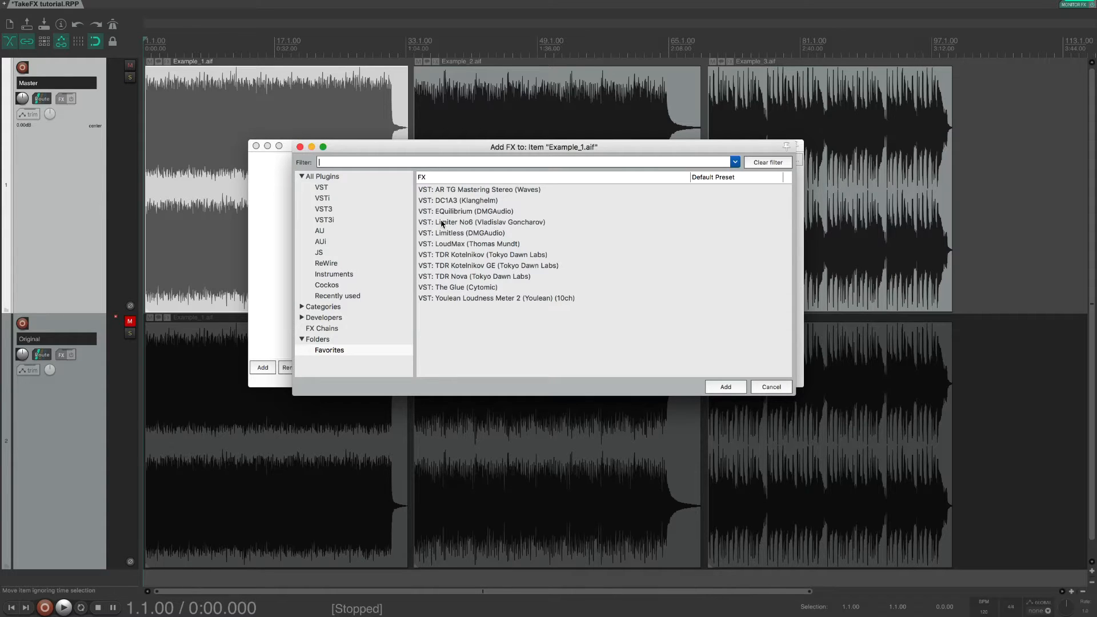
pyautogui.click(454, 212)
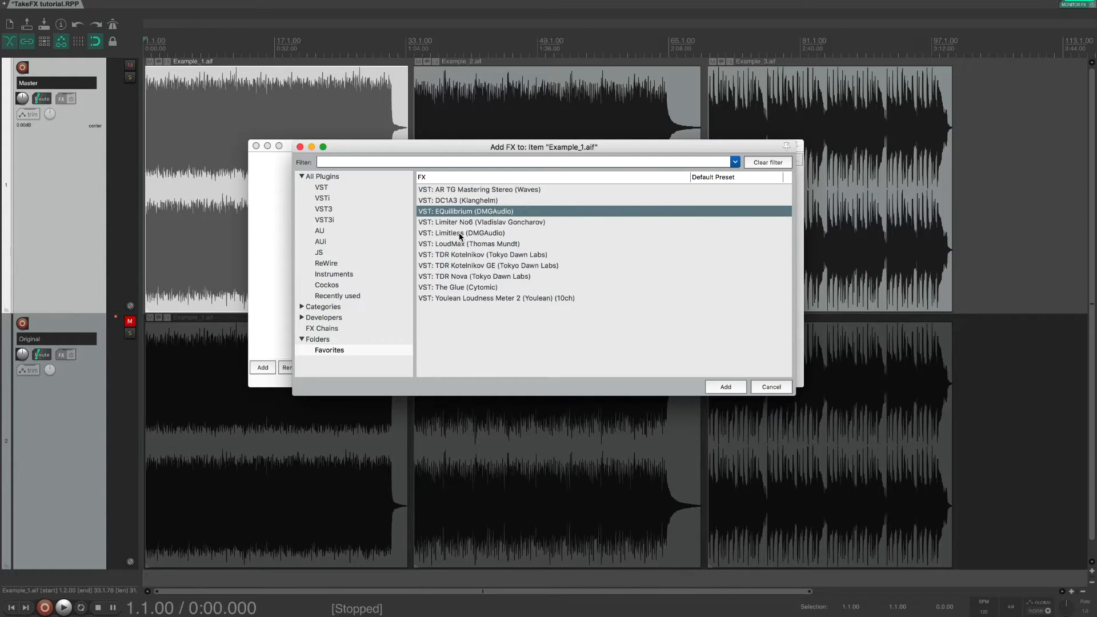
pyautogui.keyDown('super'); pyautogui.click(461, 233); pyautogui.keyUp('super')
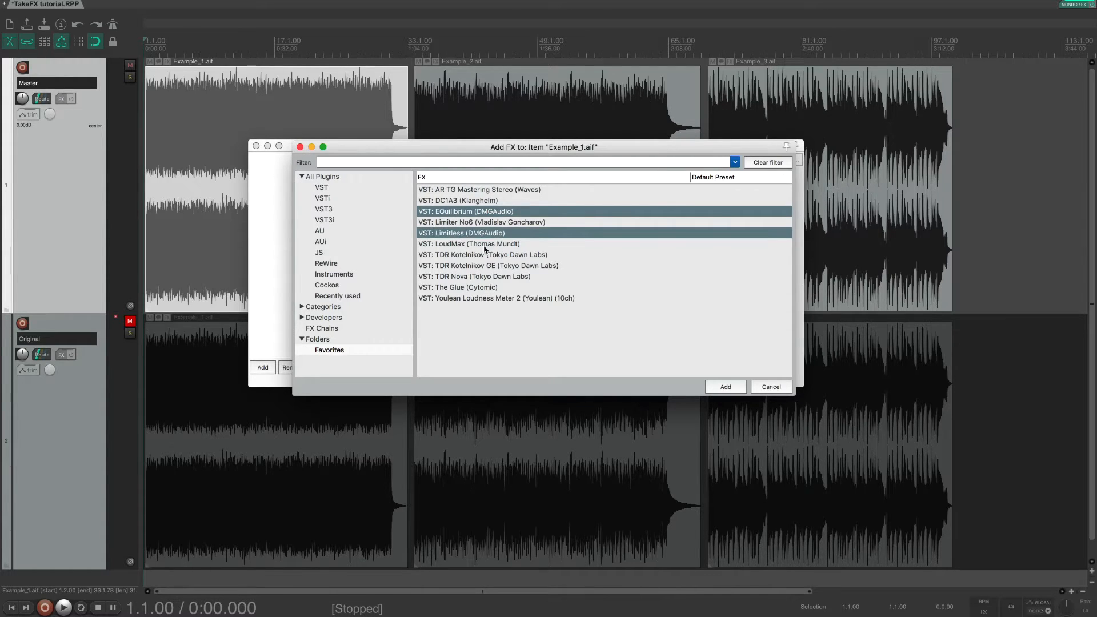
pyautogui.keyDown('super'); pyautogui.click(526, 266); pyautogui.keyUp('super')
pyautogui.click(726, 387)
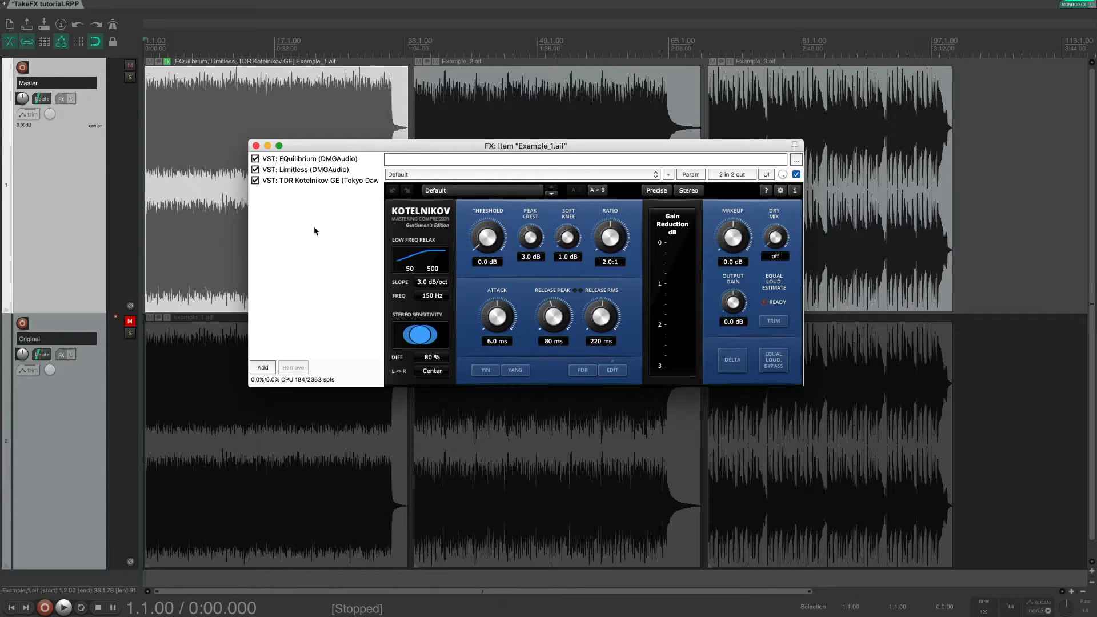
# Step: Reorder Example_1's effects chain so Limitless comes last after TDR Kotelnikov GE, check EQuilibrium, and close the chain
pyautogui.click(291, 170)
pyautogui.moveTo(291, 171); pyautogui.dragTo(301, 191)
pyautogui.click(318, 161)
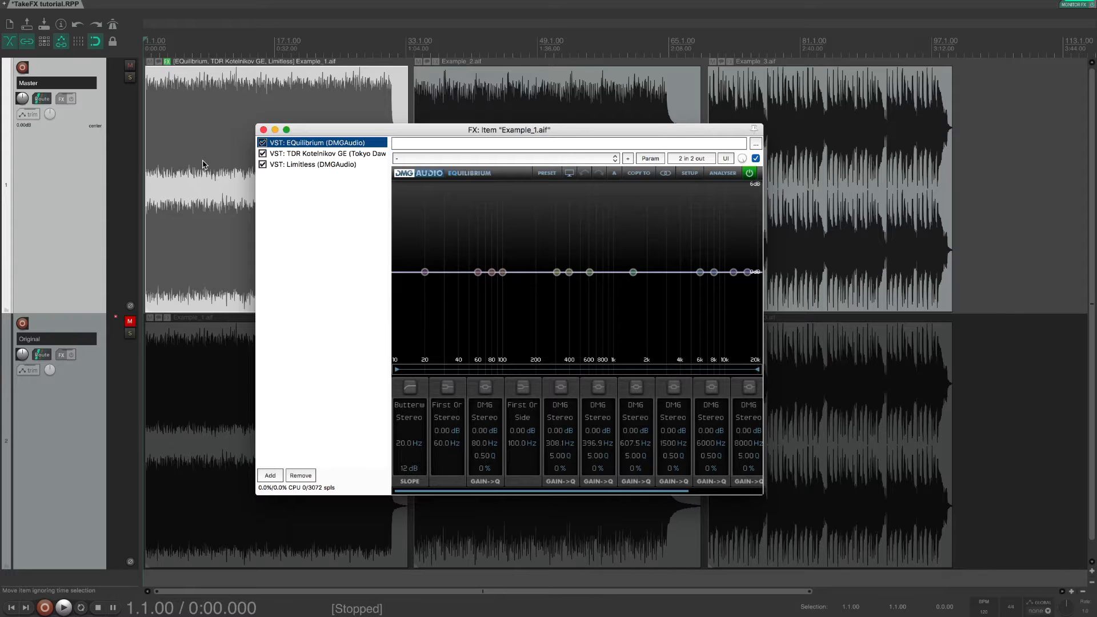
pyautogui.click(263, 129)
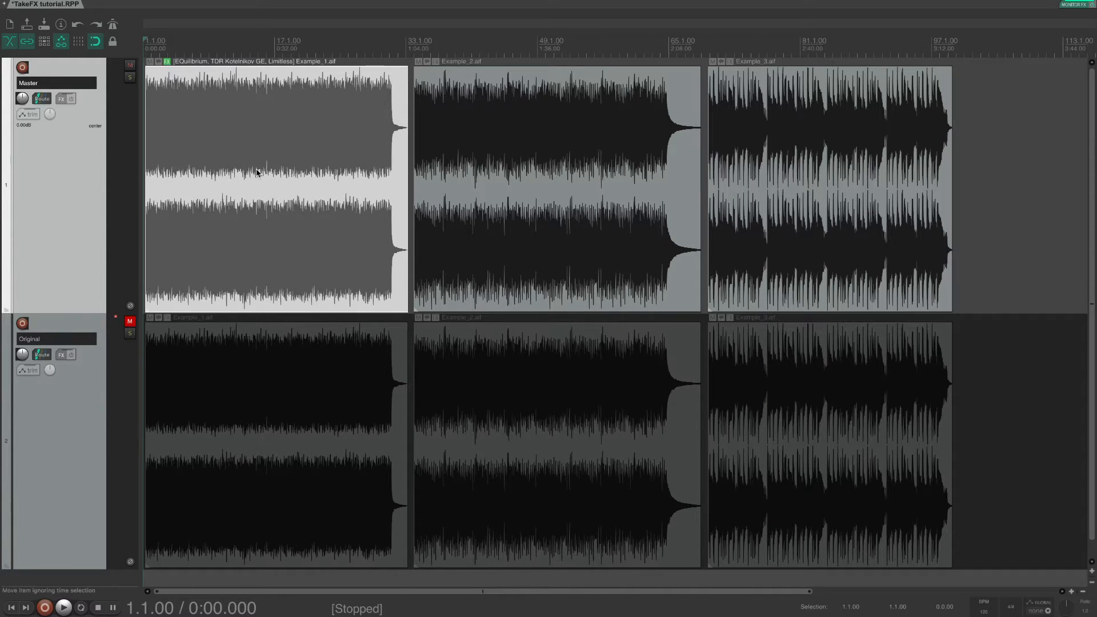
pyautogui.click(429, 35)
pyautogui.click(448, 99)
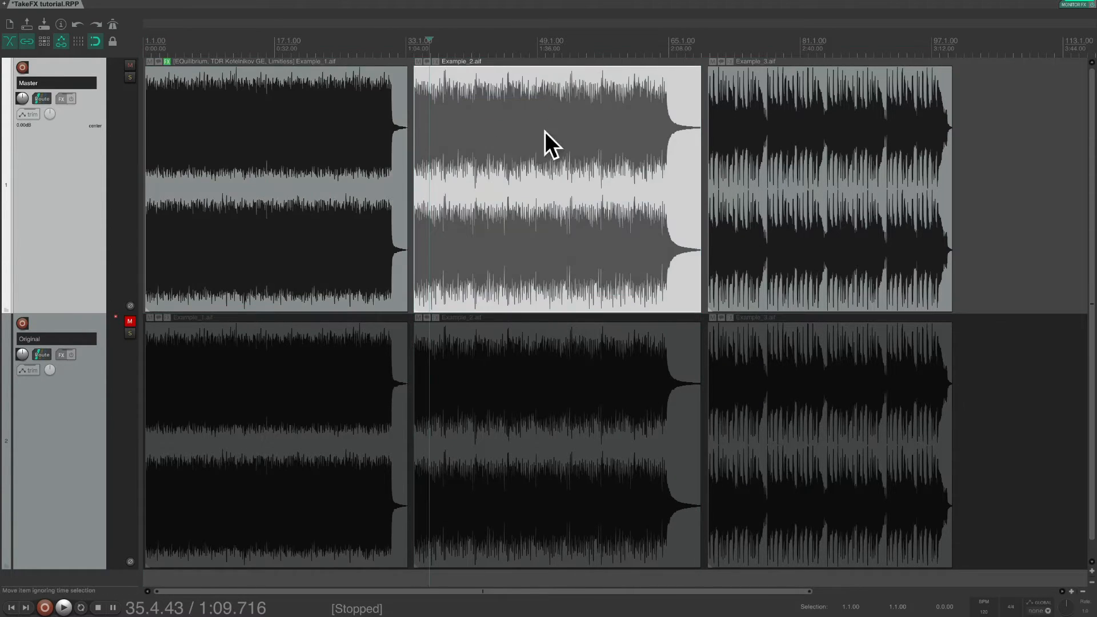
pyautogui.click(437, 61)
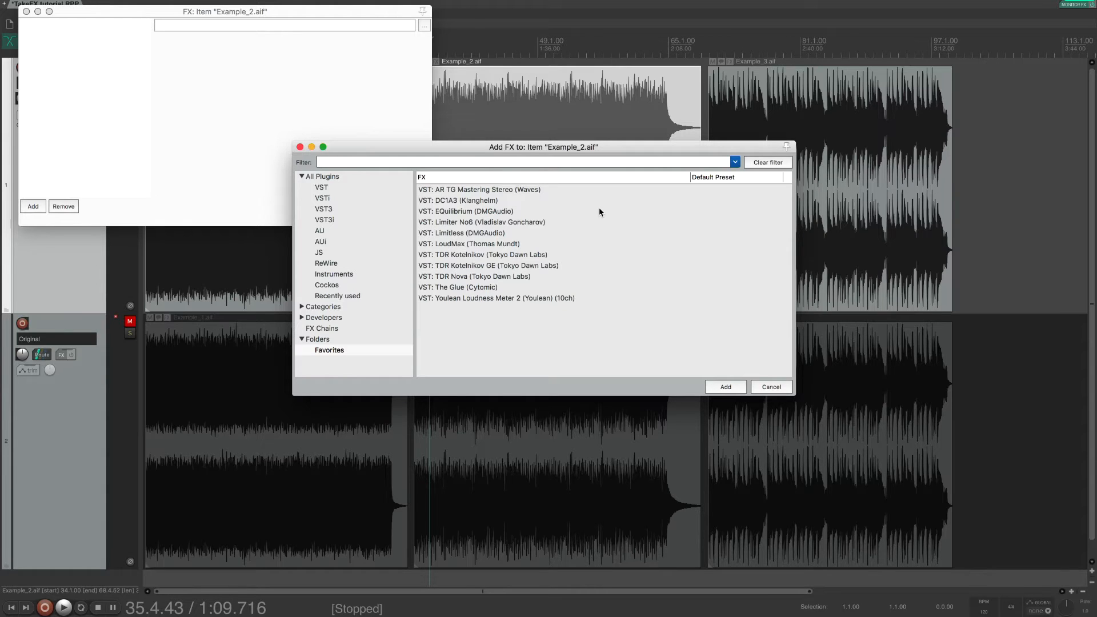
pyautogui.click(771, 387)
pyautogui.press('Escape')
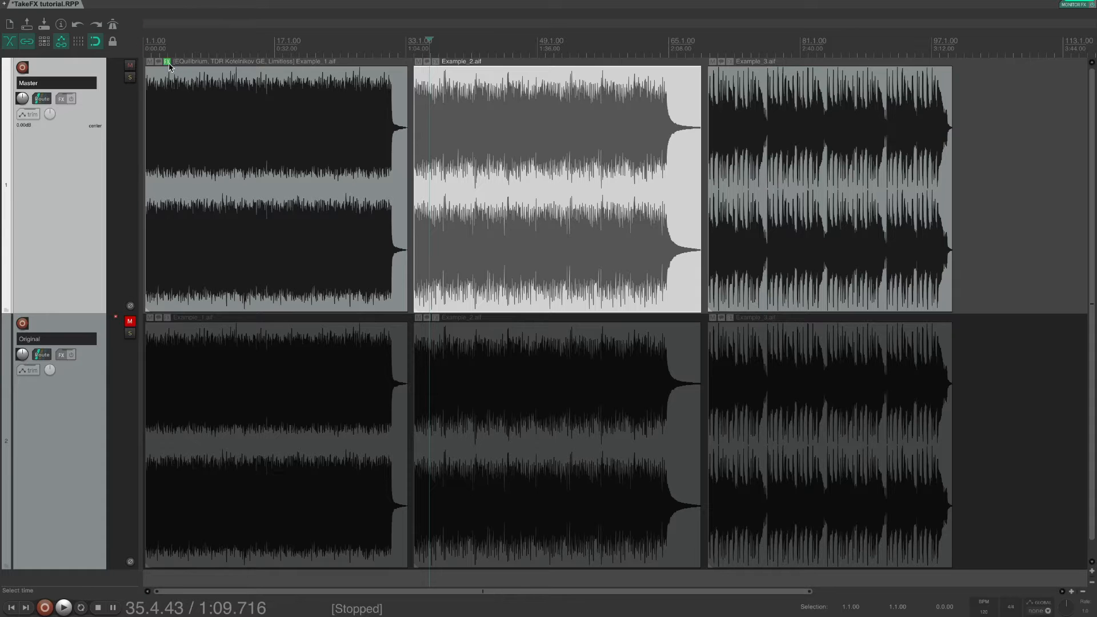
# Step: Copy Example_1's whole effects chain onto Example_2.aif in the Master track, check its EQuilibrium, and close the chain
pyautogui.moveTo(167, 61); pyautogui.dragTo(506, 150)
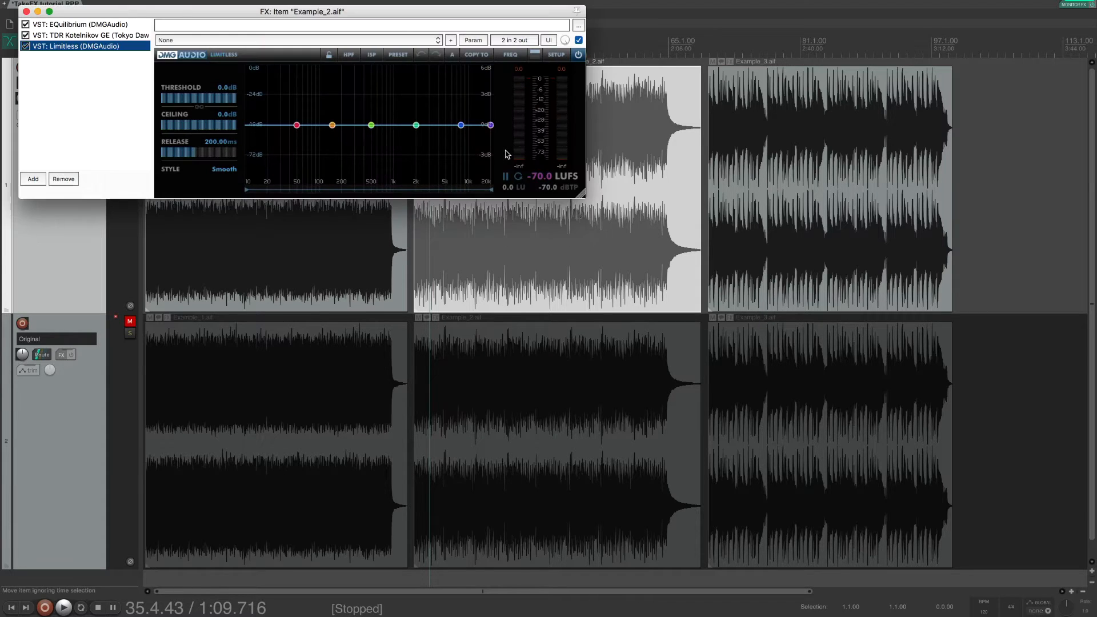
pyautogui.moveTo(113, 13); pyautogui.dragTo(235, 163)
pyautogui.click(349, 176)
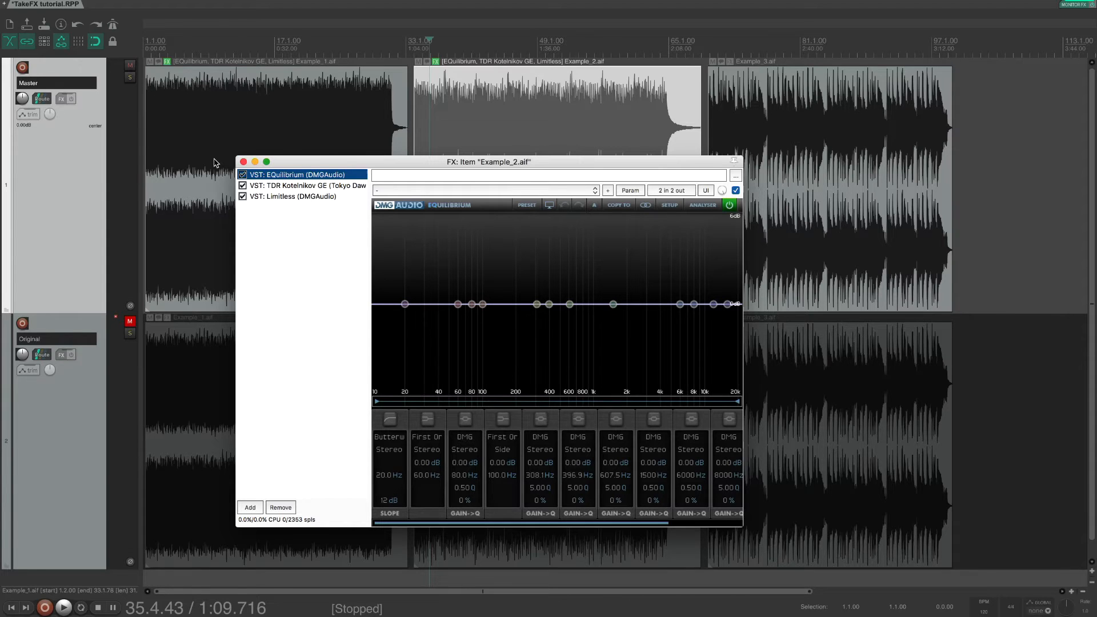
pyautogui.click(243, 162)
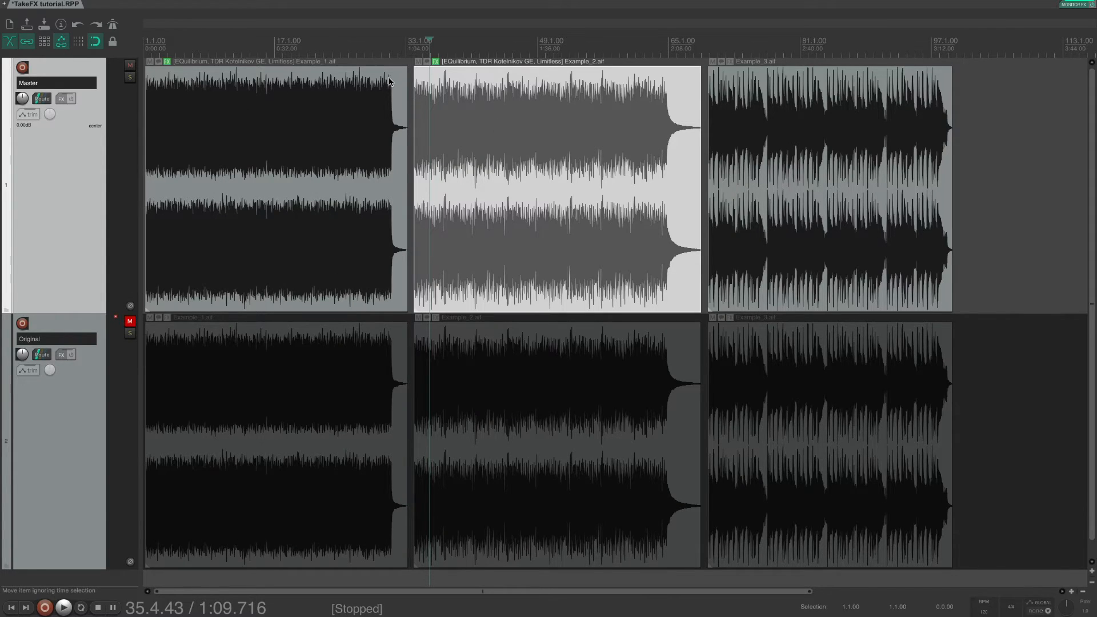
# Step: Copy the same three-plug-in effects chain onto Example_3.aif in the Master track and move its window clear of the items
pyautogui.click(748, 70)
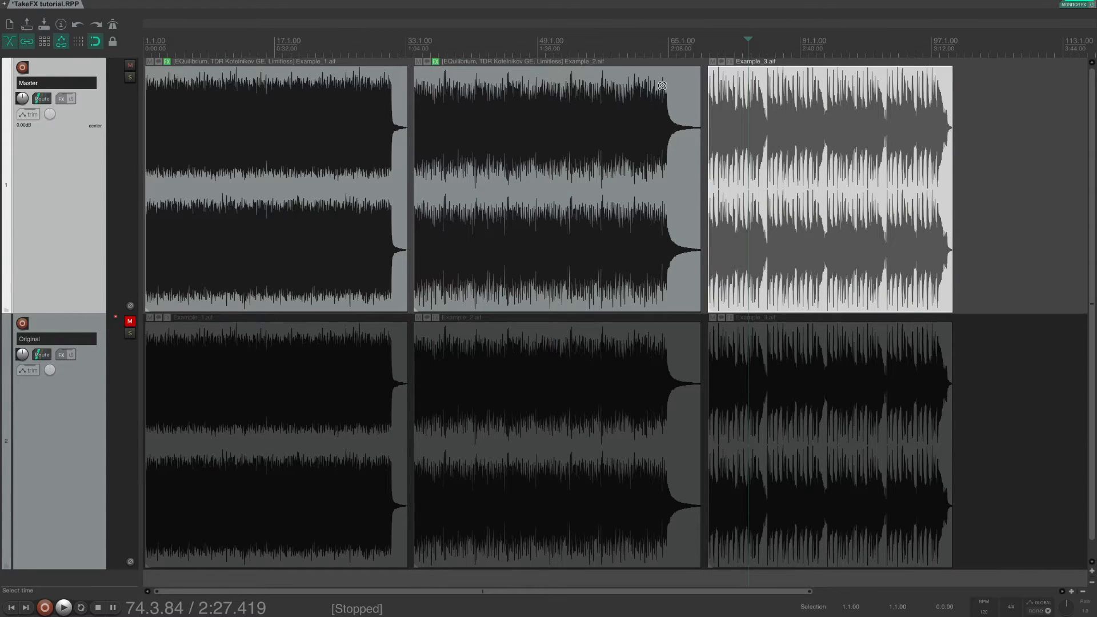
pyautogui.moveTo(662, 85); pyautogui.dragTo(767, 108)
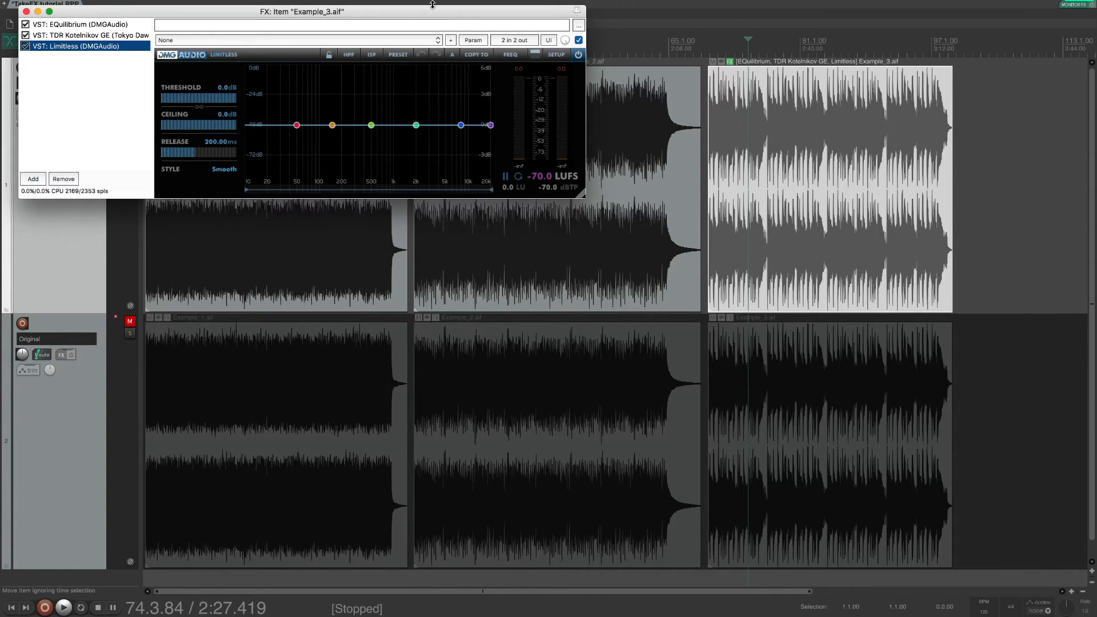
pyautogui.moveTo(433, 5); pyautogui.dragTo(778, 297)
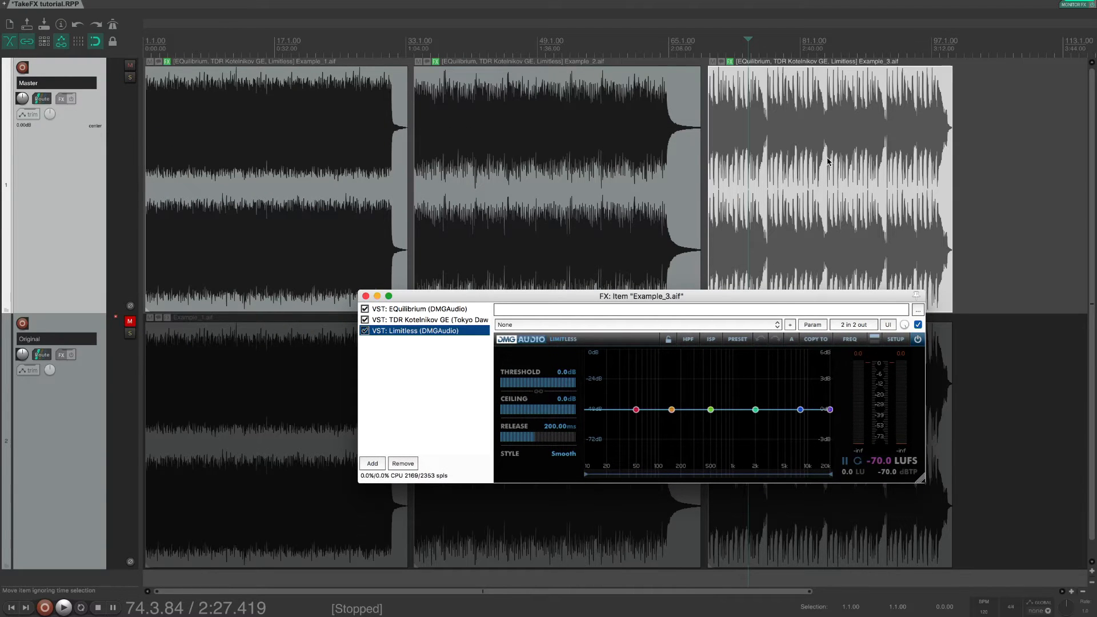
# Step: In Example_3's EQuilibrium, boost about 2.25 dB at 2344 Hz and cut about 2.44 dB at 86.7 Hz
pyautogui.click(429, 309)
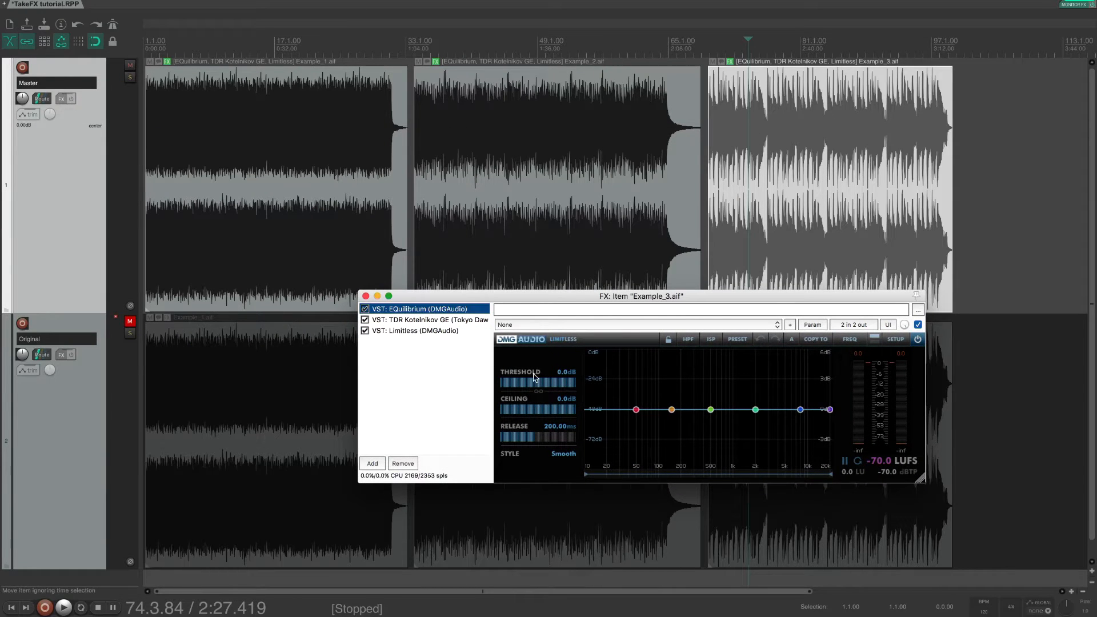
pyautogui.click(736, 434)
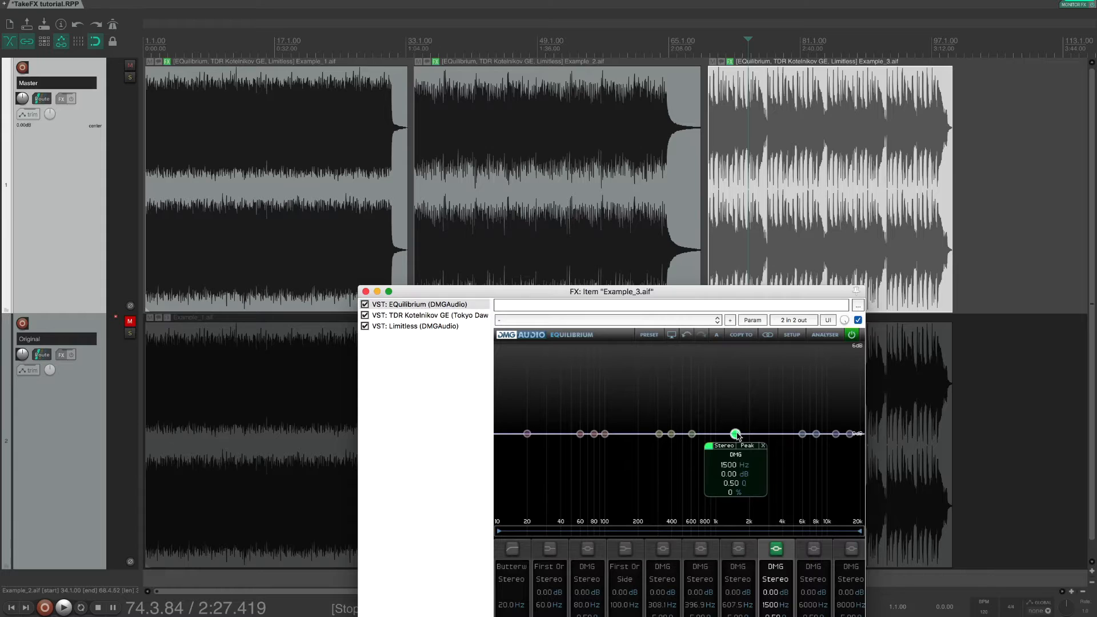
pyautogui.click(737, 436)
pyautogui.moveTo(736, 437); pyautogui.dragTo(756, 400)
pyautogui.moveTo(580, 437)
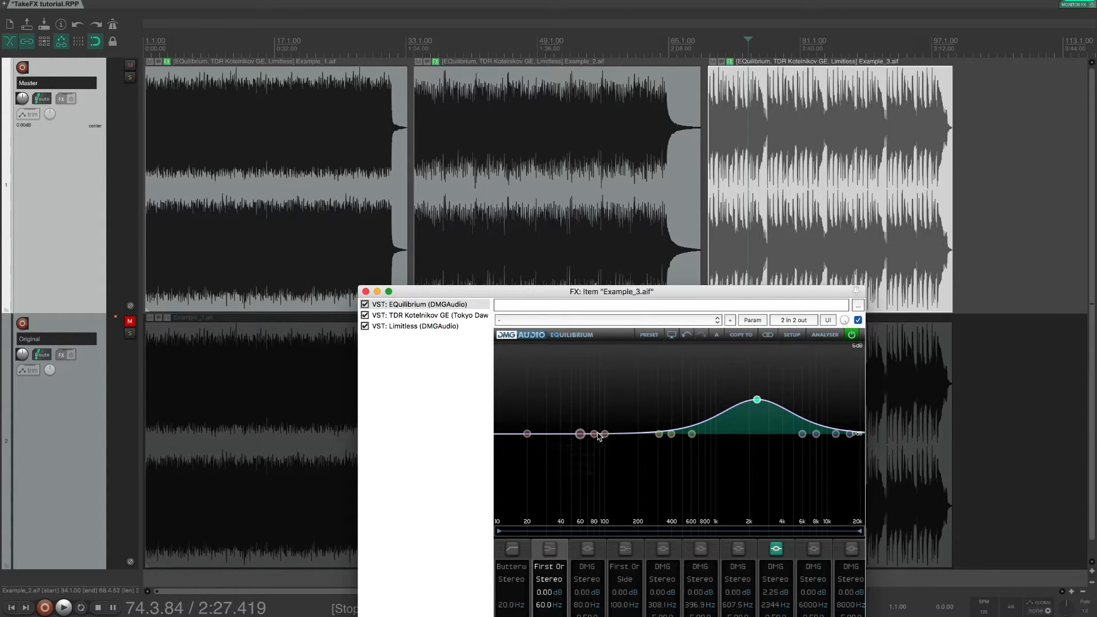
pyautogui.moveTo(595, 435); pyautogui.dragTo(597, 475)
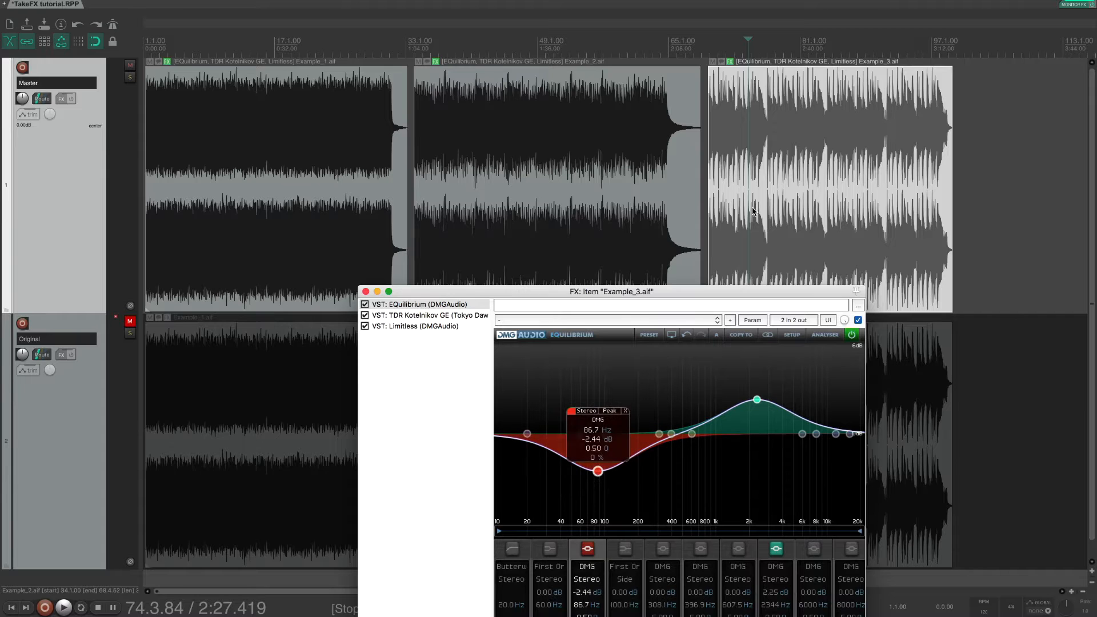
pyautogui.press('super+w')
# Step: In Example_2's EQuilibrium, boost about 3.16 dB at 83.5 Hz and cut about 2.93 dB at 3035 Hz
pyautogui.keyDown('super'); pyautogui.doubleClick(523, 218); pyautogui.keyUp('super')
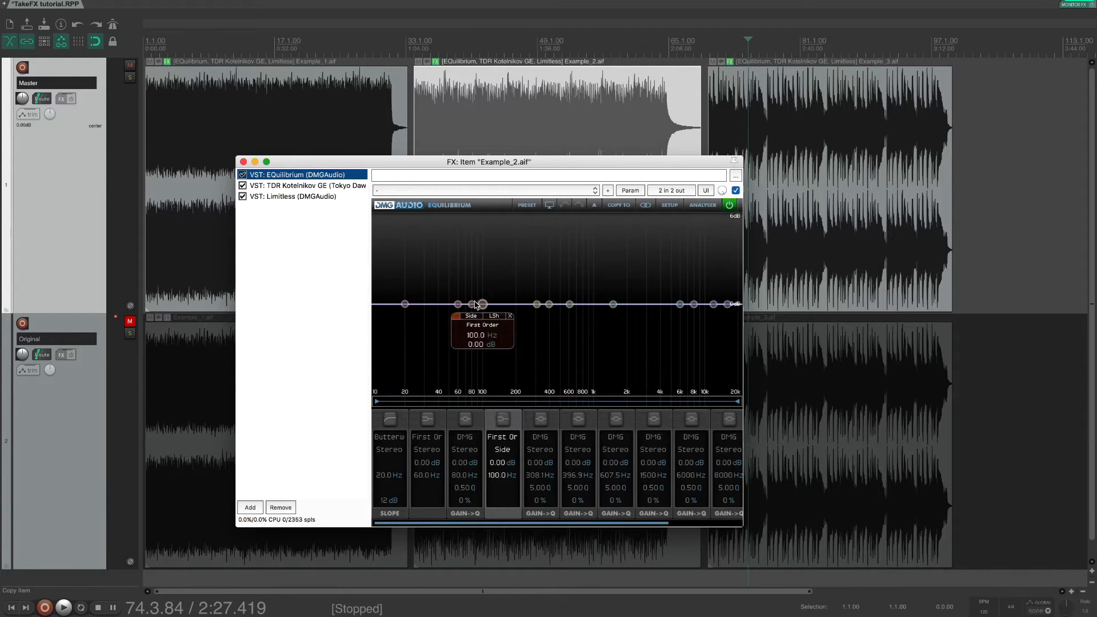
pyautogui.moveTo(471, 304); pyautogui.dragTo(473, 258)
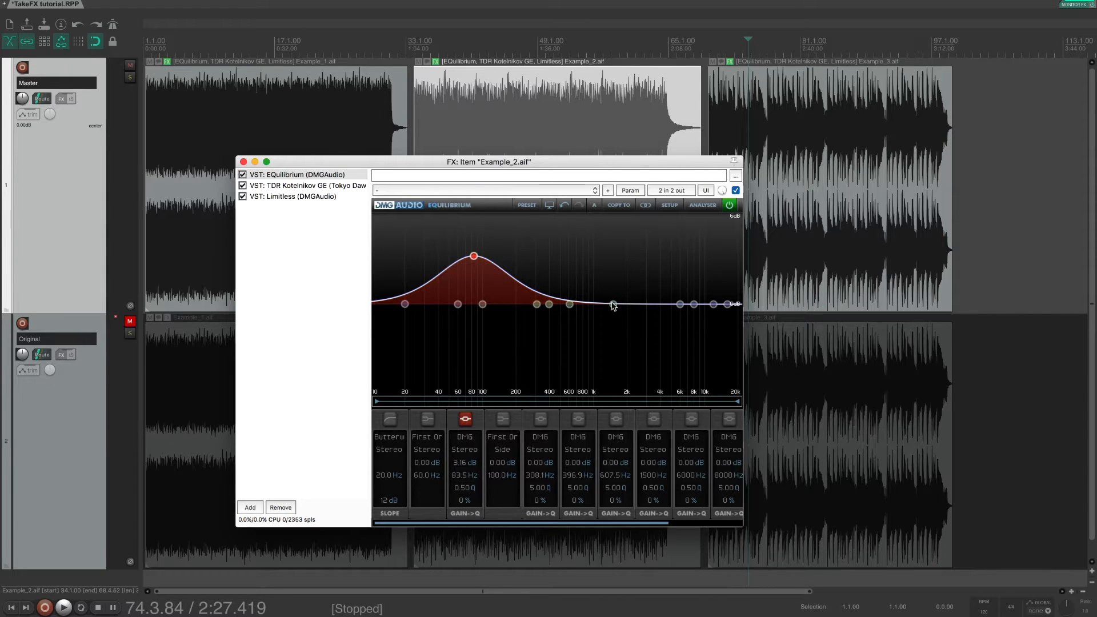
pyautogui.moveTo(615, 308); pyautogui.dragTo(649, 351)
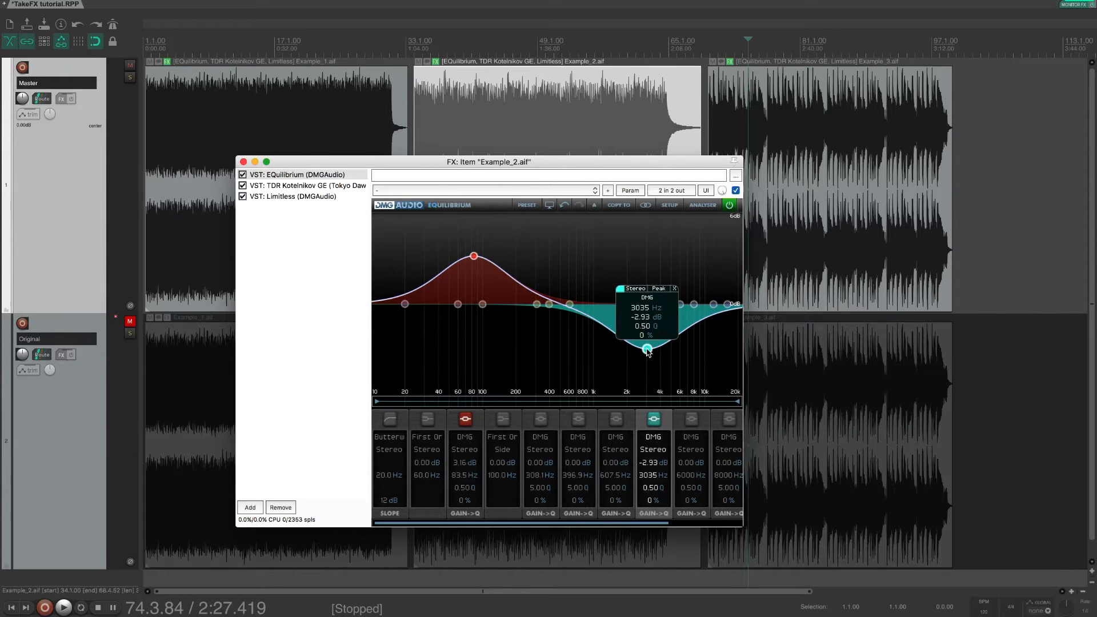
pyautogui.press('super+w')
# Step: In Example_1's EQuilibrium, cut about 2.60 dB at 643.2 Hz and boost the highest-frequency band shown
pyautogui.click(316, 195)
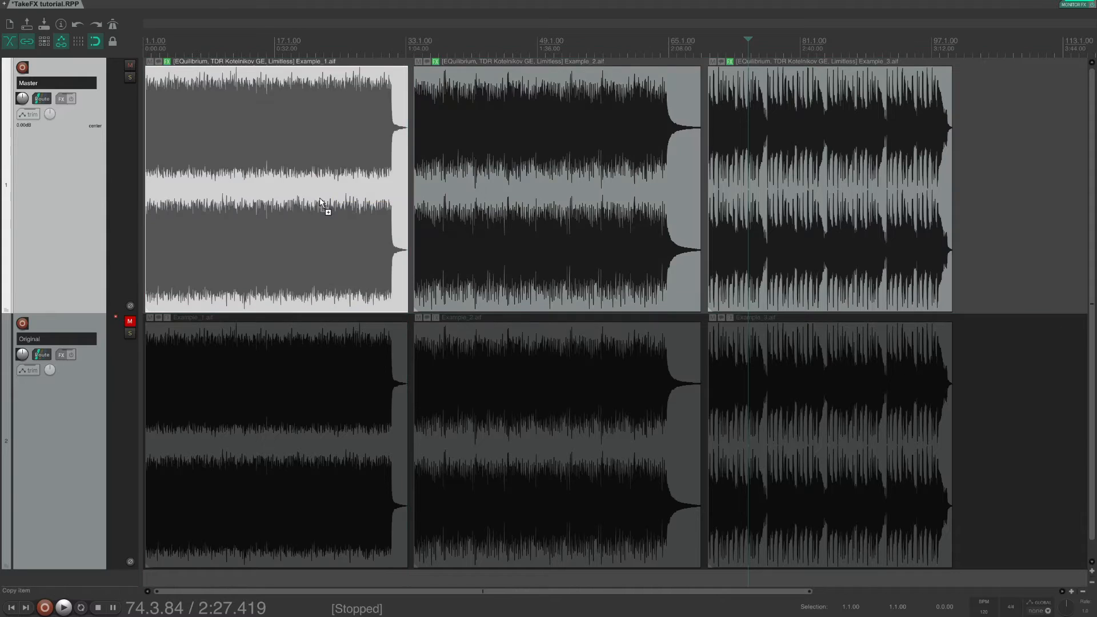
pyautogui.hotkey('shift', 'e')
pyautogui.moveTo(589, 273); pyautogui.dragTo(593, 312)
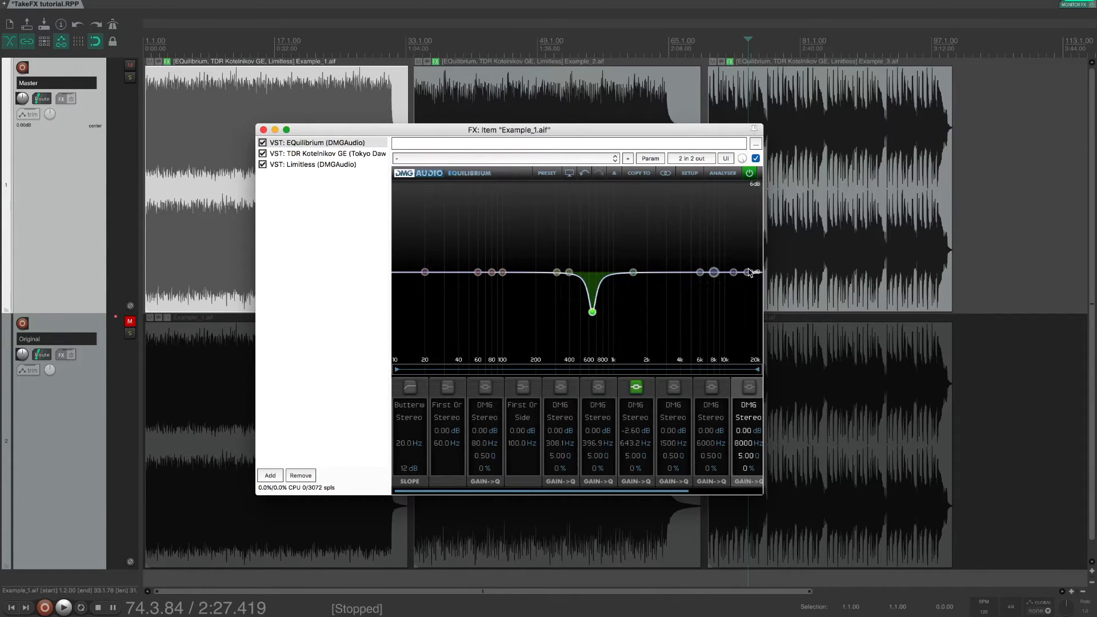
pyautogui.moveTo(748, 272); pyautogui.dragTo(743, 222)
pyautogui.press('Escape')
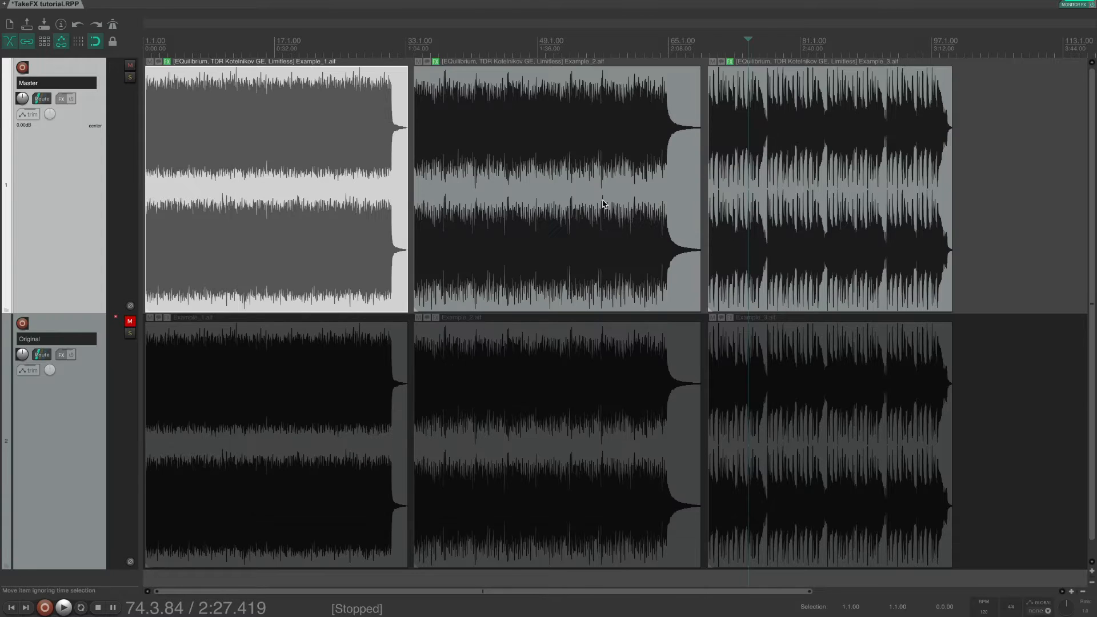
# Step: Reopen the effects chains of Example_2 and Example_3 to compare their individual EQuilibrium curves, ending on Example_2's
pyautogui.click(533, 107)
pyautogui.press('super+e')
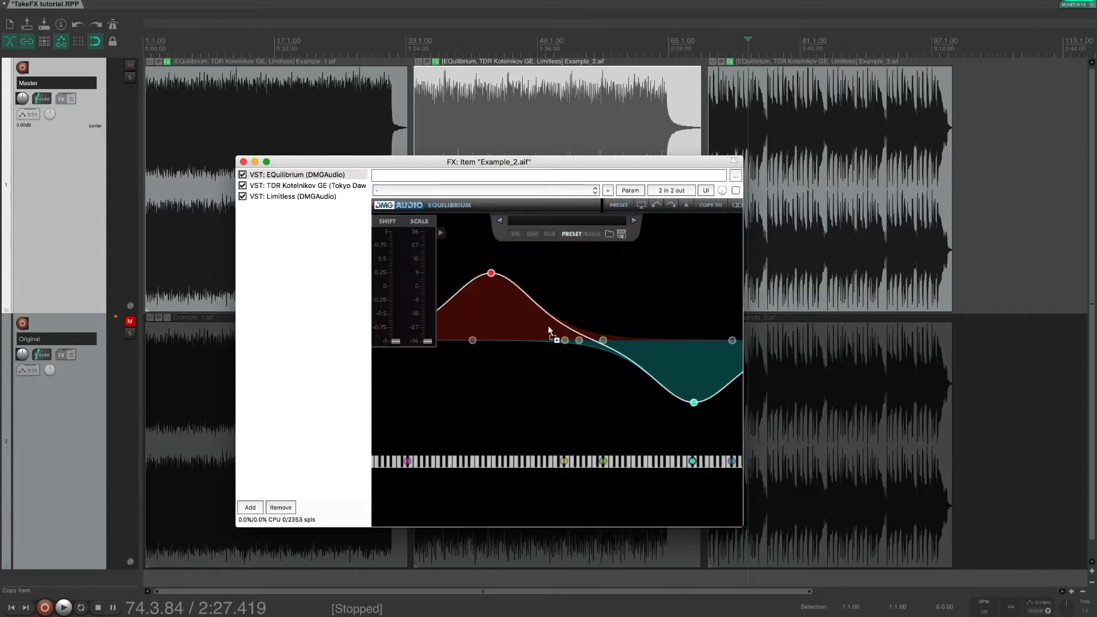
pyautogui.press('super+w')
pyautogui.click(810, 185)
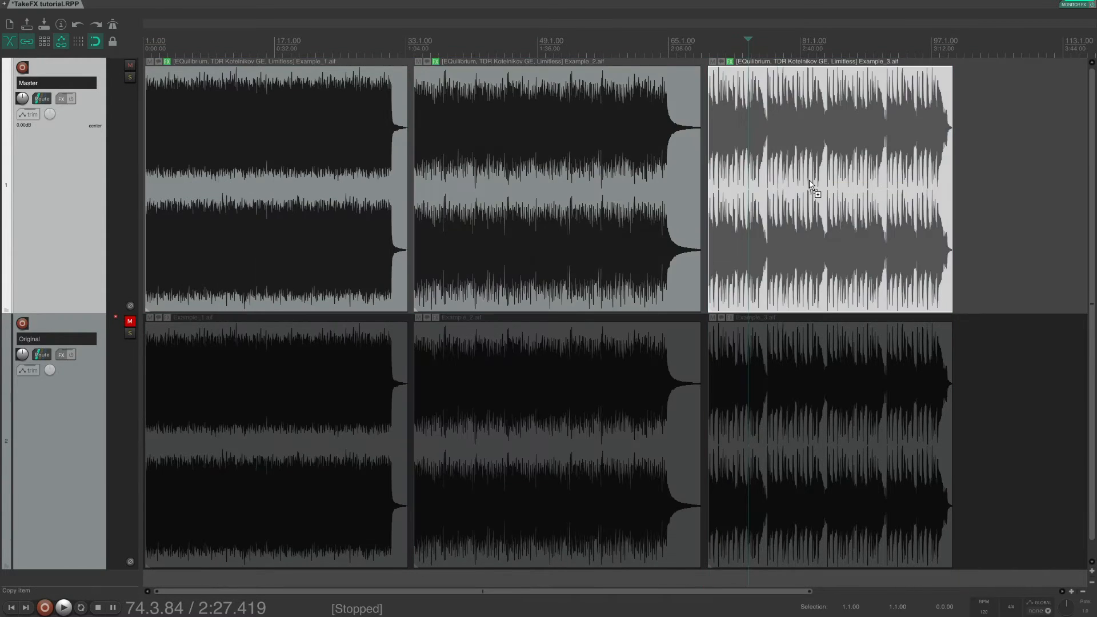
pyautogui.press('super+e')
pyautogui.press('super+w')
pyautogui.click(607, 268)
pyautogui.press('super+e')
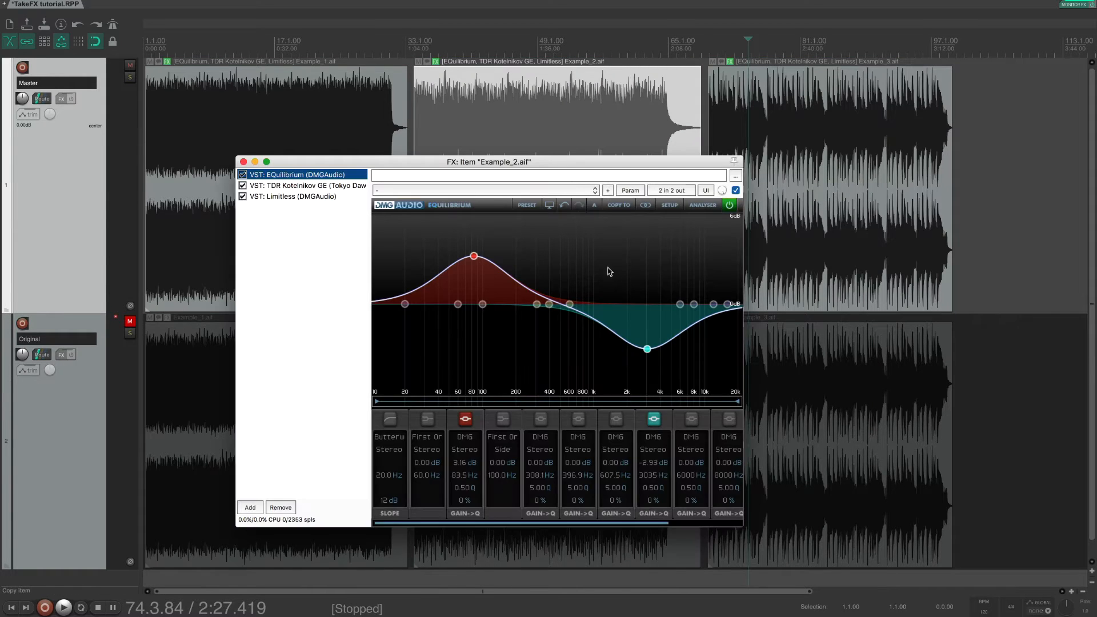
# Step: Close Example_2's effects chain and briefly view Example_1's chain for comparison
pyautogui.press('super+w')
pyautogui.click(341, 202)
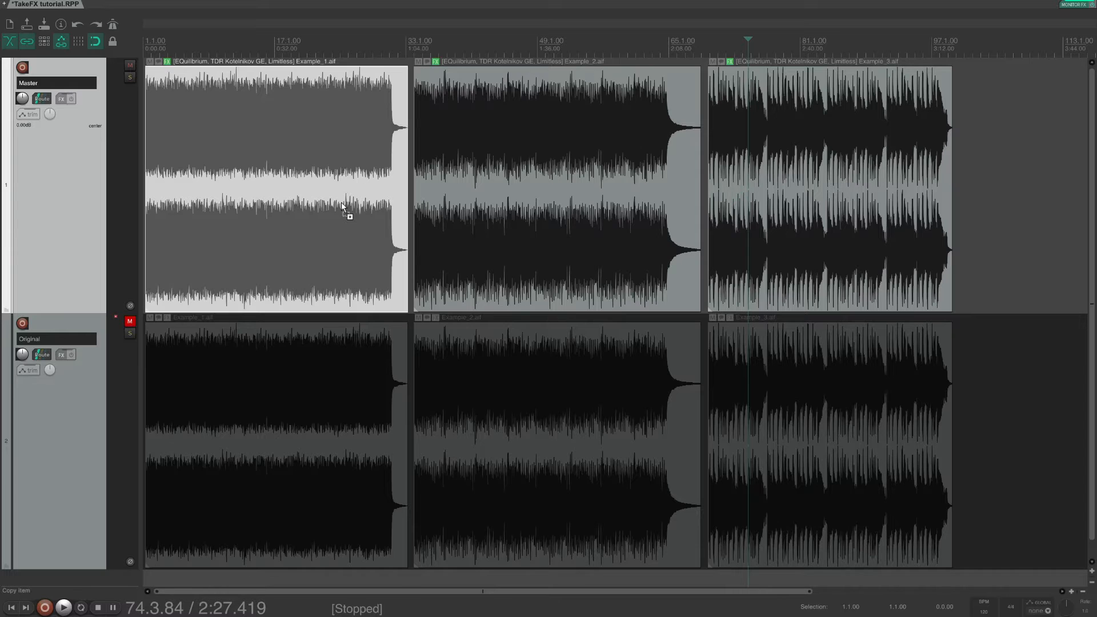
pyautogui.press('super+e')
pyautogui.press('super+w')
pyautogui.click(783, 157)
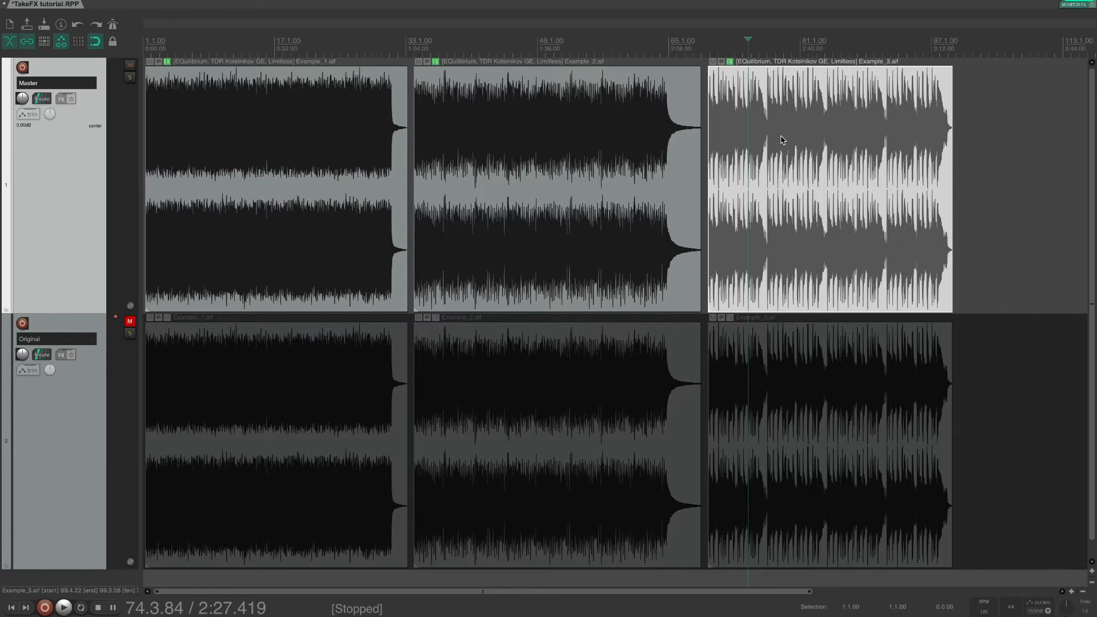
pyautogui.click(365, 145)
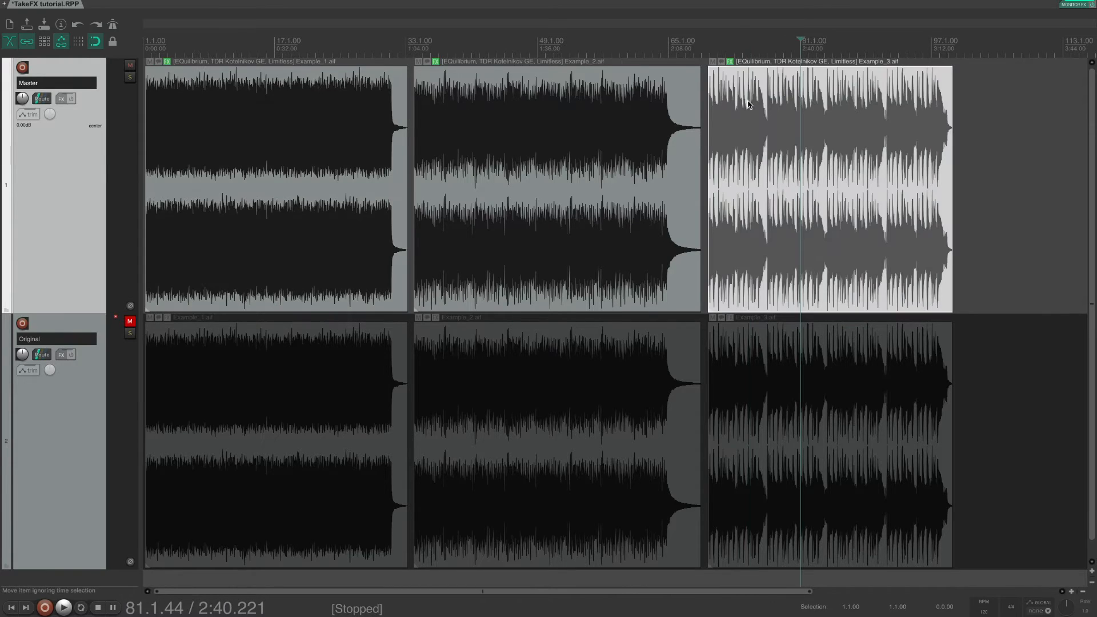
pyautogui.click(661, 127)
pyautogui.click(411, 144)
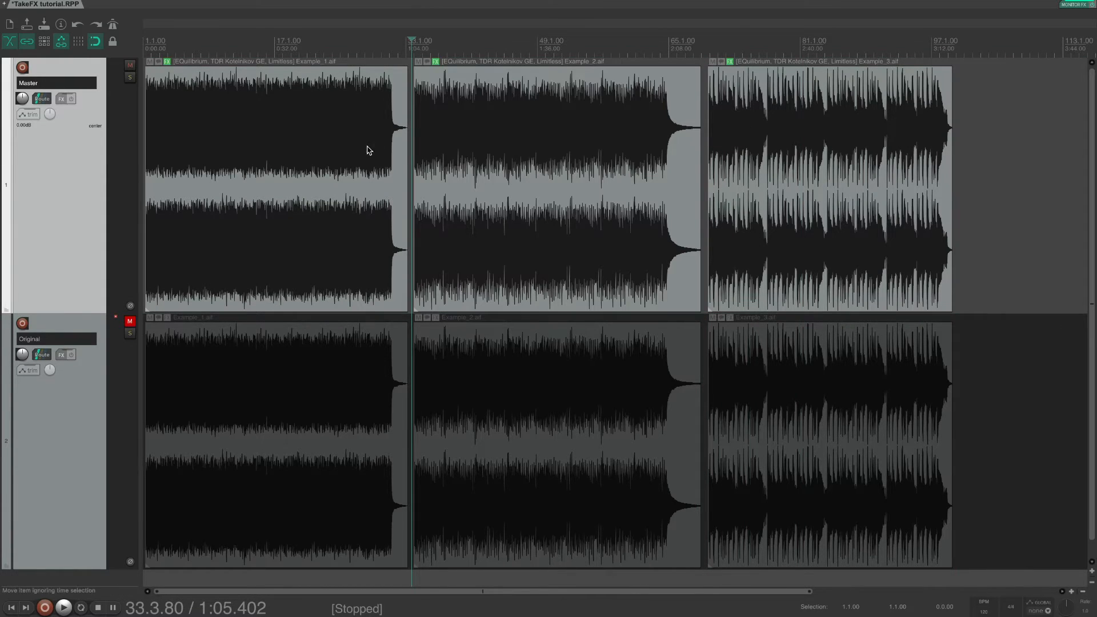
pyautogui.click(367, 146)
pyautogui.click(532, 121)
# Step: View the take effects chains of Example_1 and Example_3 to compare their EQuilibrium curves, closing each one
pyautogui.click(359, 124)
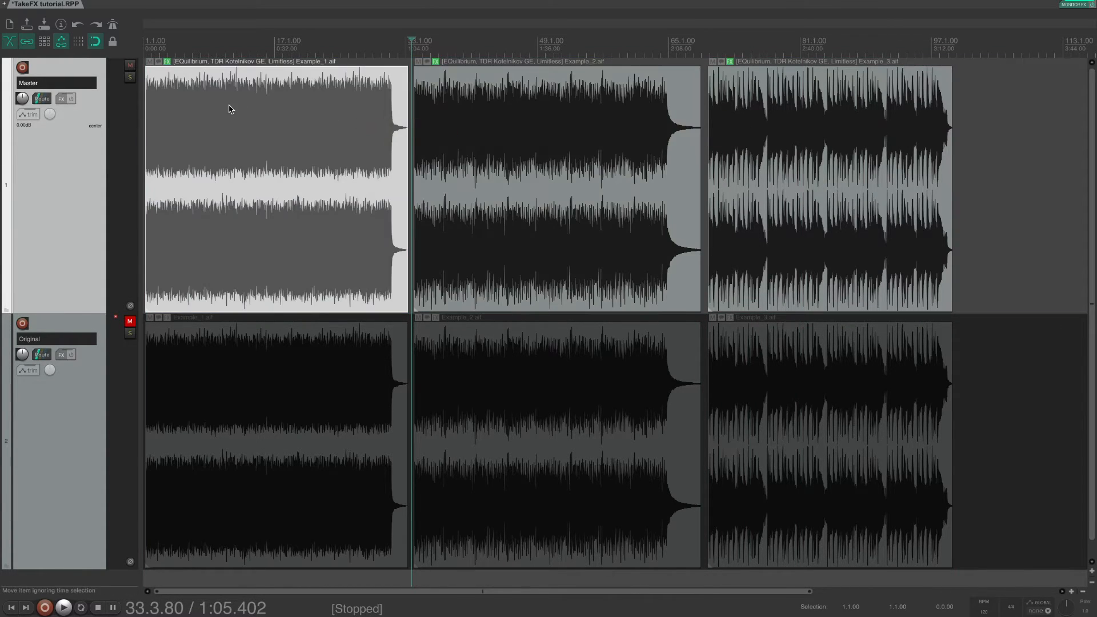
pyautogui.hotkey('shift', 'e')
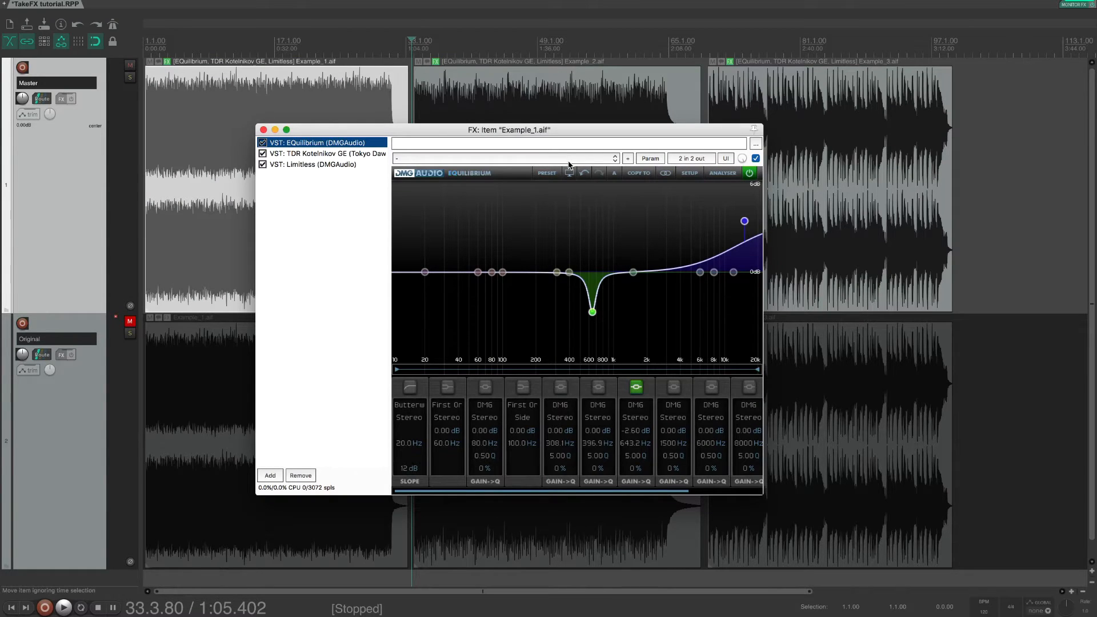
pyautogui.press('Escape')
pyautogui.click(569, 165)
pyautogui.click(837, 197)
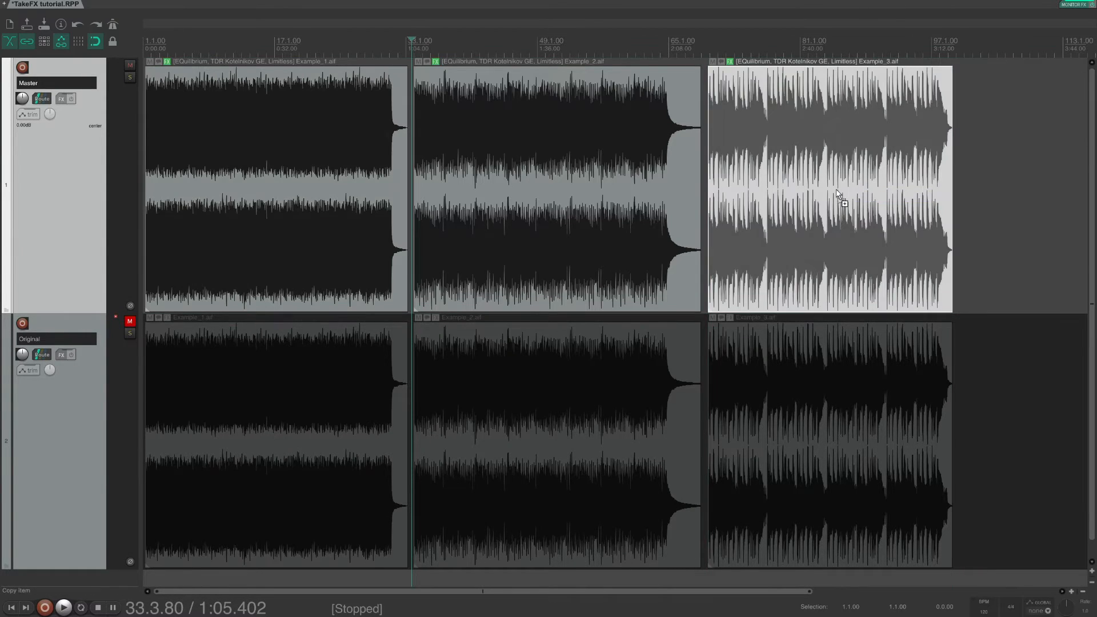
pyautogui.hotkey('shift', 'e')
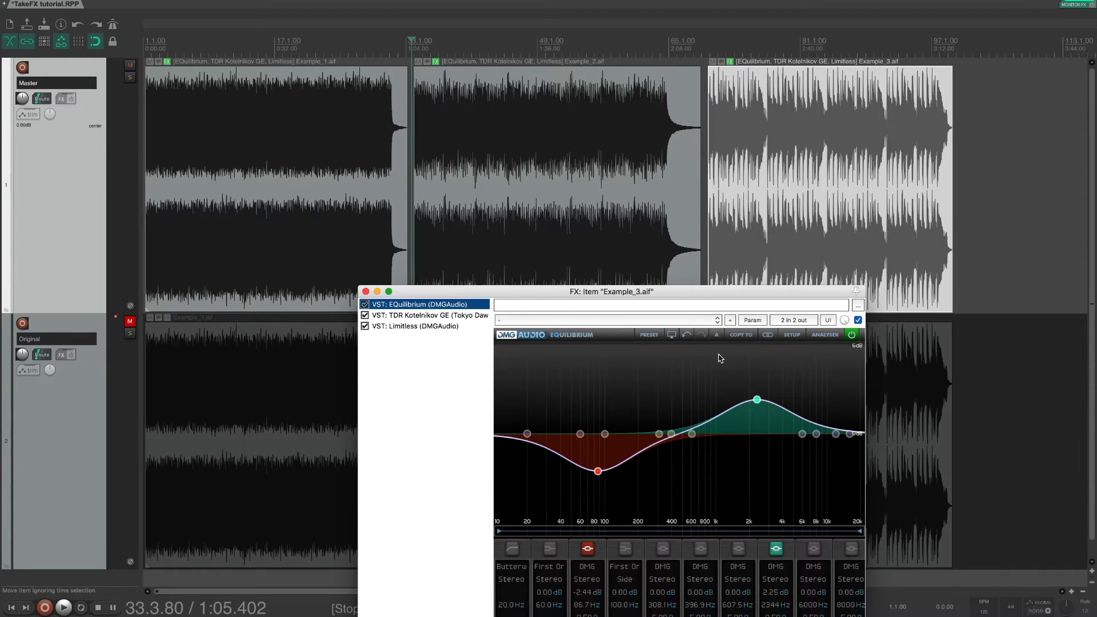
pyautogui.press('Escape')
# Step: View the take effects chains of Example_2 and Example_1, close them and clear the item selection
pyautogui.click(539, 293)
pyautogui.hotkey('shift', 'e')
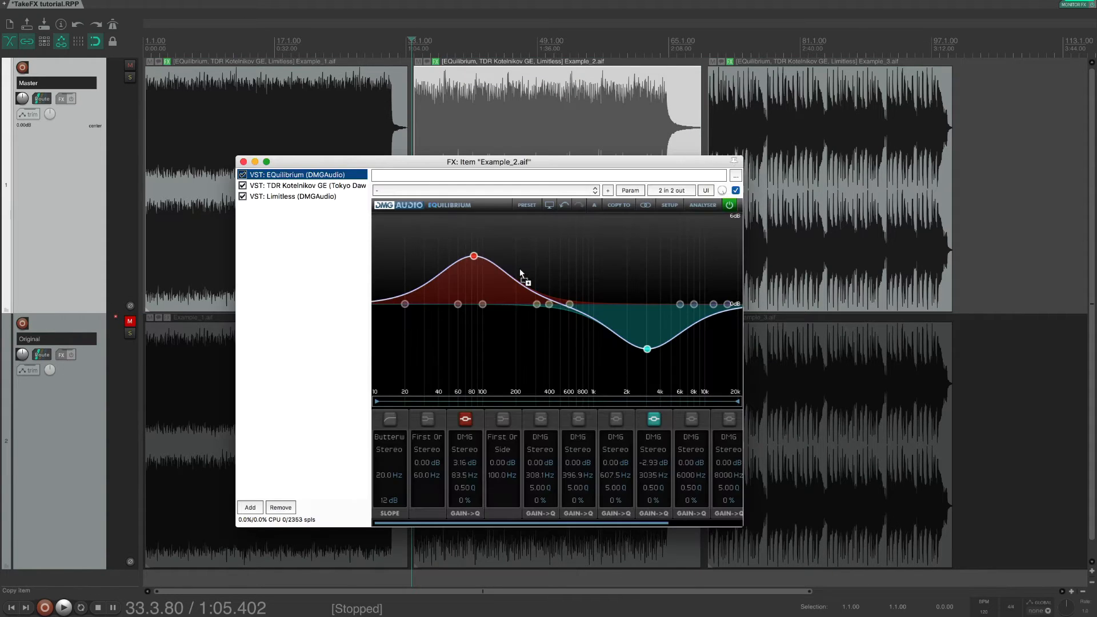
pyautogui.press('Escape')
pyautogui.click(288, 223)
pyautogui.hotkey('shift', 'e')
pyautogui.press('Escape')
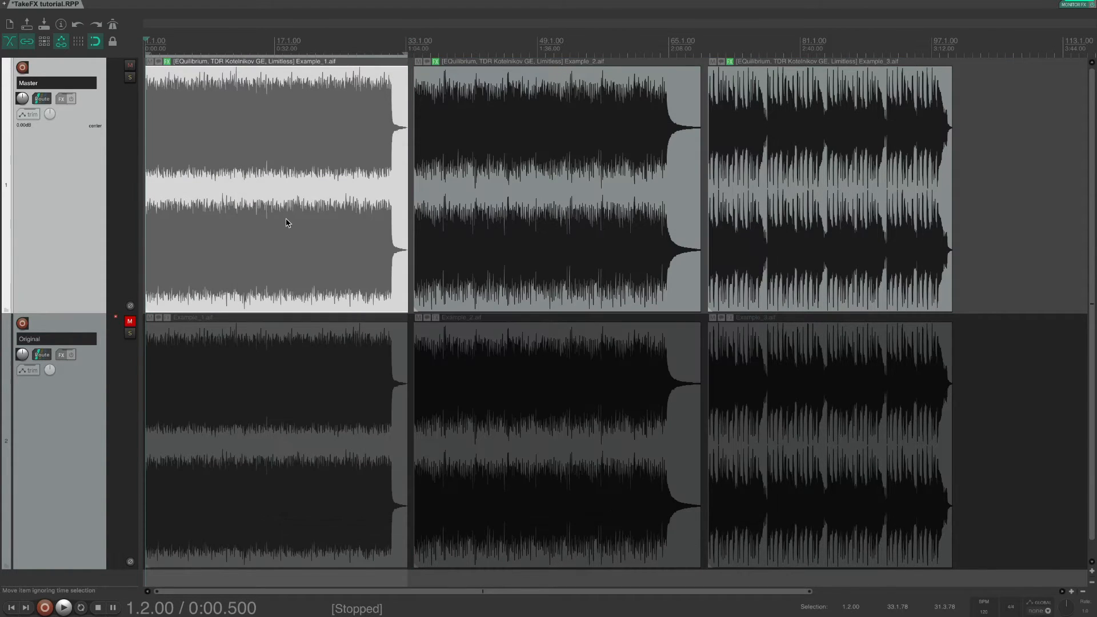
pyautogui.press('Escape')
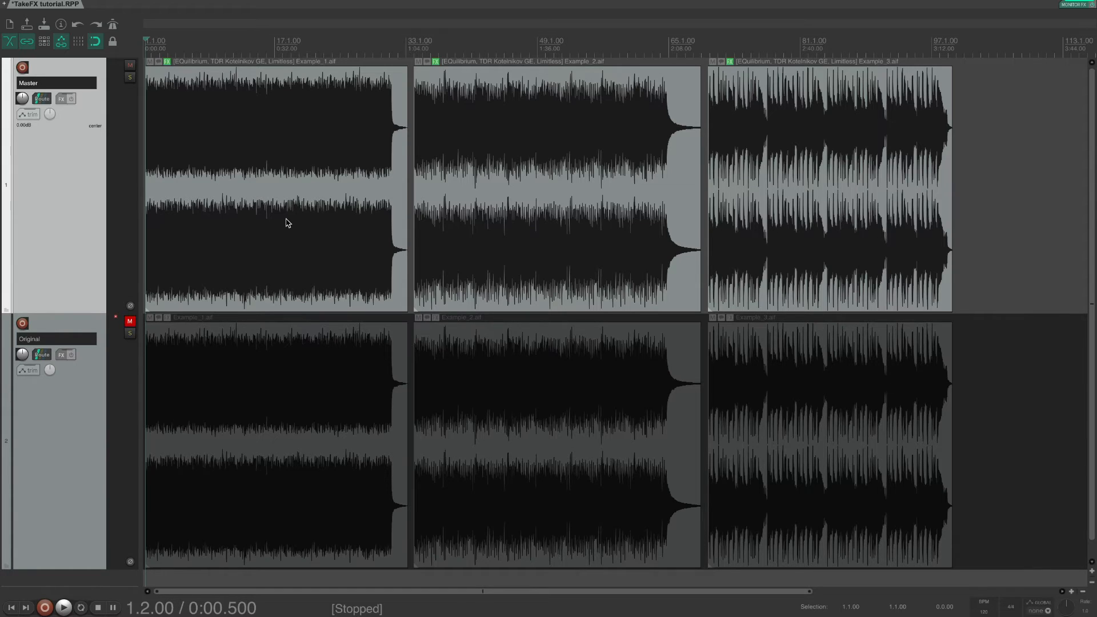
# Step: In Example_1's EQuilibrium, raise the Band2 first-order low shelf by about 1.17 dB at 62.6 Hz
pyautogui.click(319, 202)
pyautogui.press('super+e')
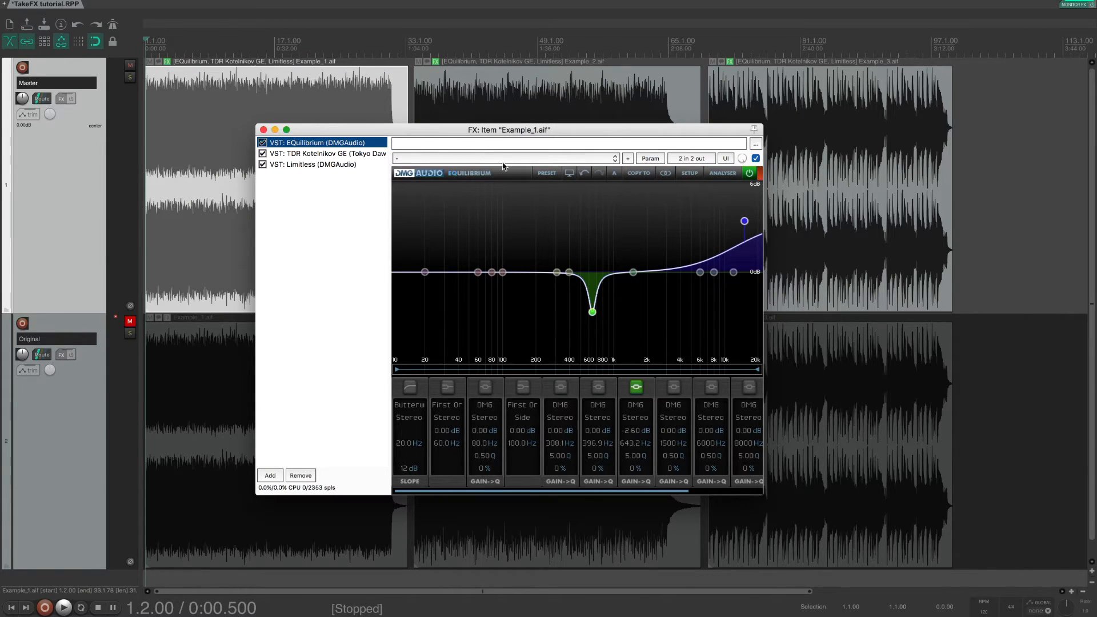
pyautogui.click(477, 272)
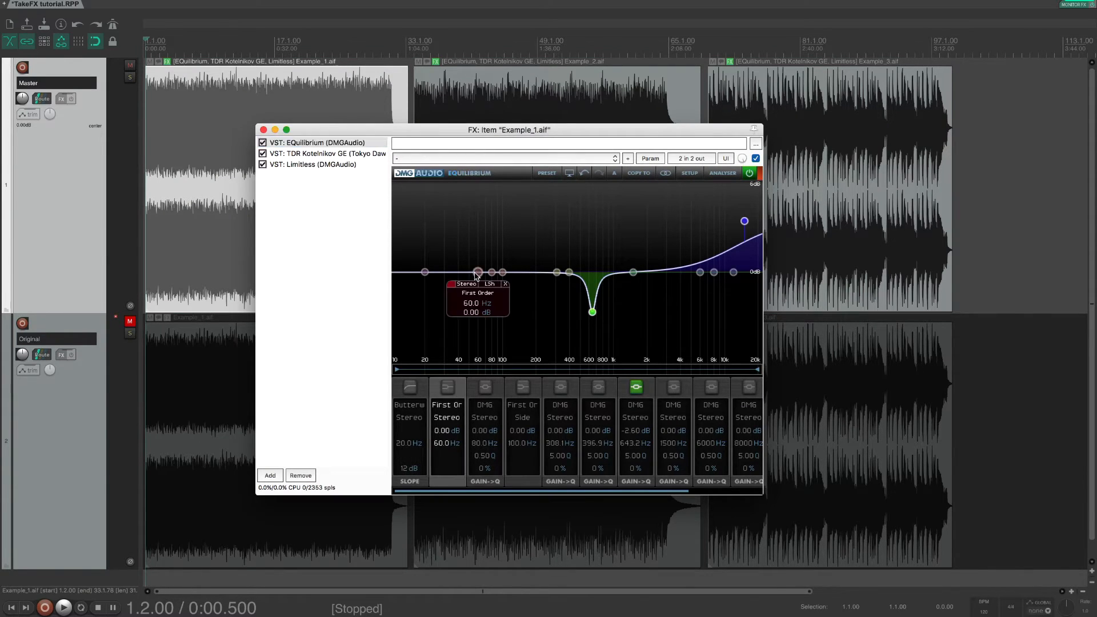
pyautogui.moveTo(479, 263); pyautogui.dragTo(479, 256)
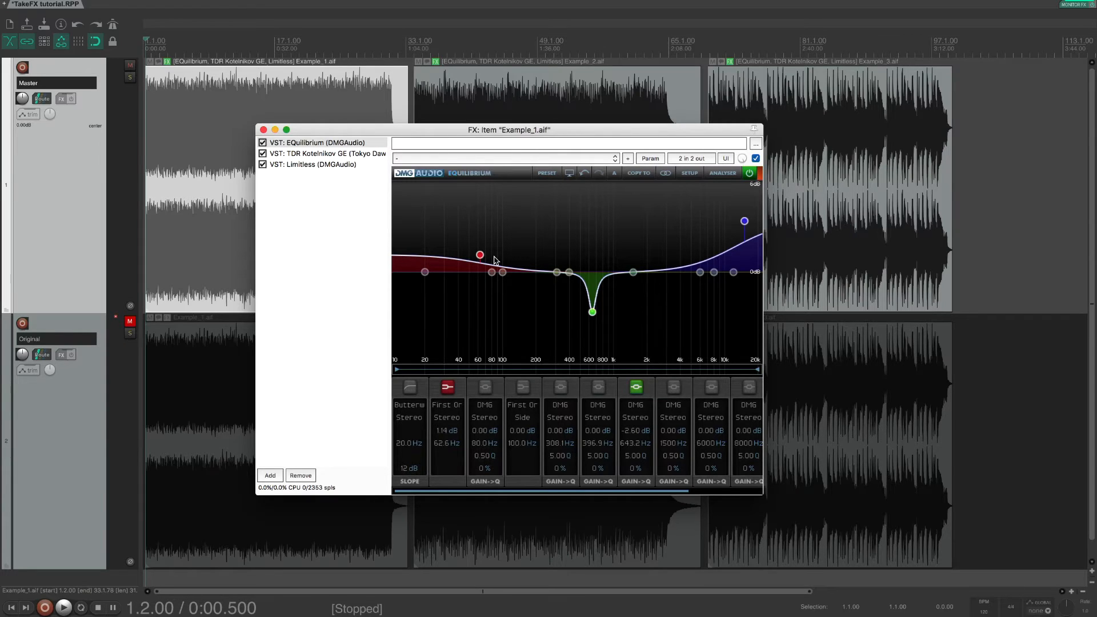
pyautogui.moveTo(450, 427); pyautogui.dragTo(452, 426)
# Step: Show a media item take envelope for the last-touched Band2 Gain parameter and close Example_1's effects chain
pyautogui.click(651, 159)
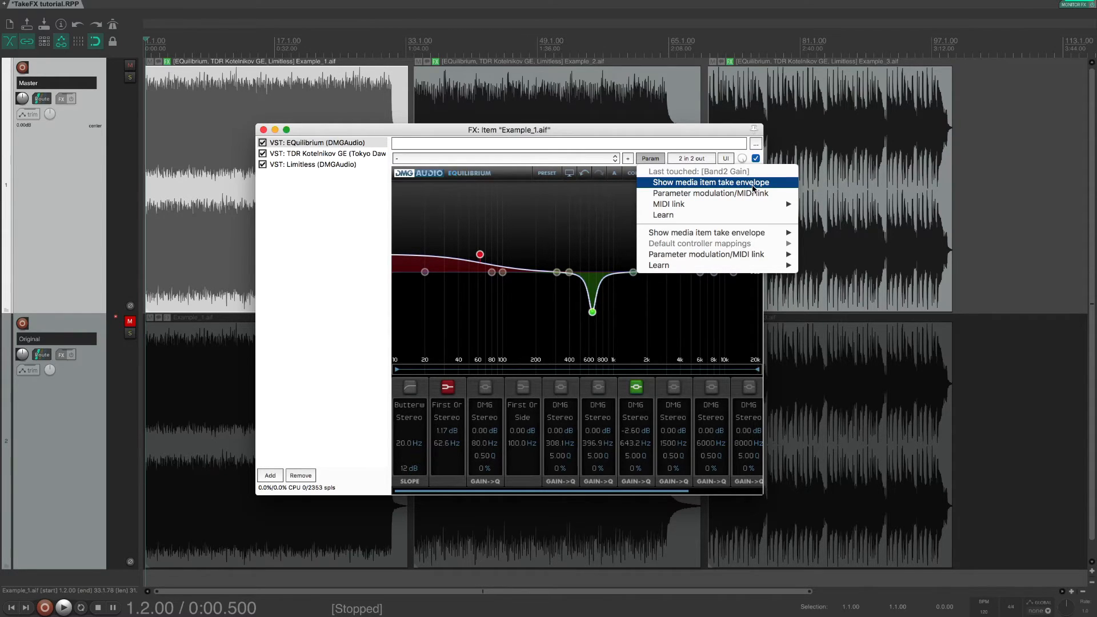
pyautogui.click(710, 182)
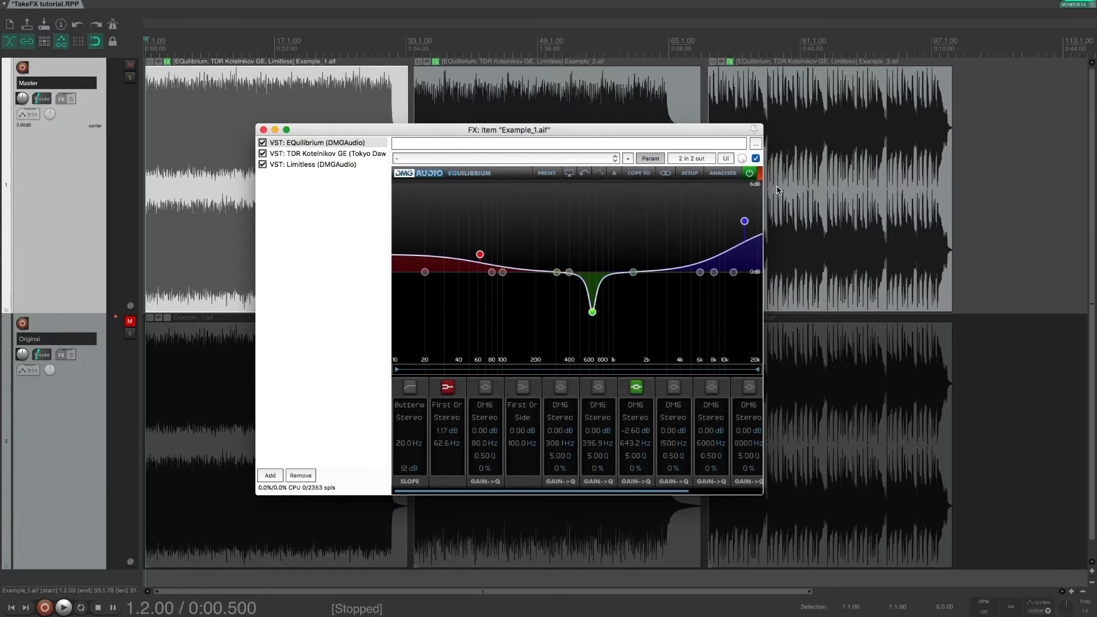
pyautogui.click(263, 130)
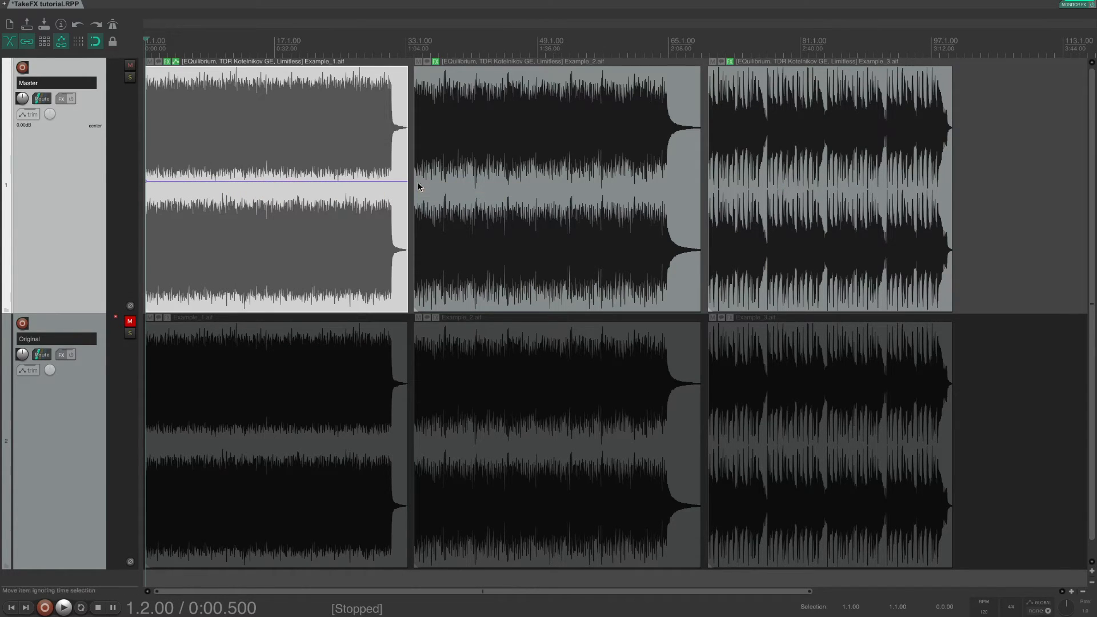
# Step: Add four points near the start of Example_1's Band2 Gain envelope and raise the segment between the middle two
pyautogui.press('z')
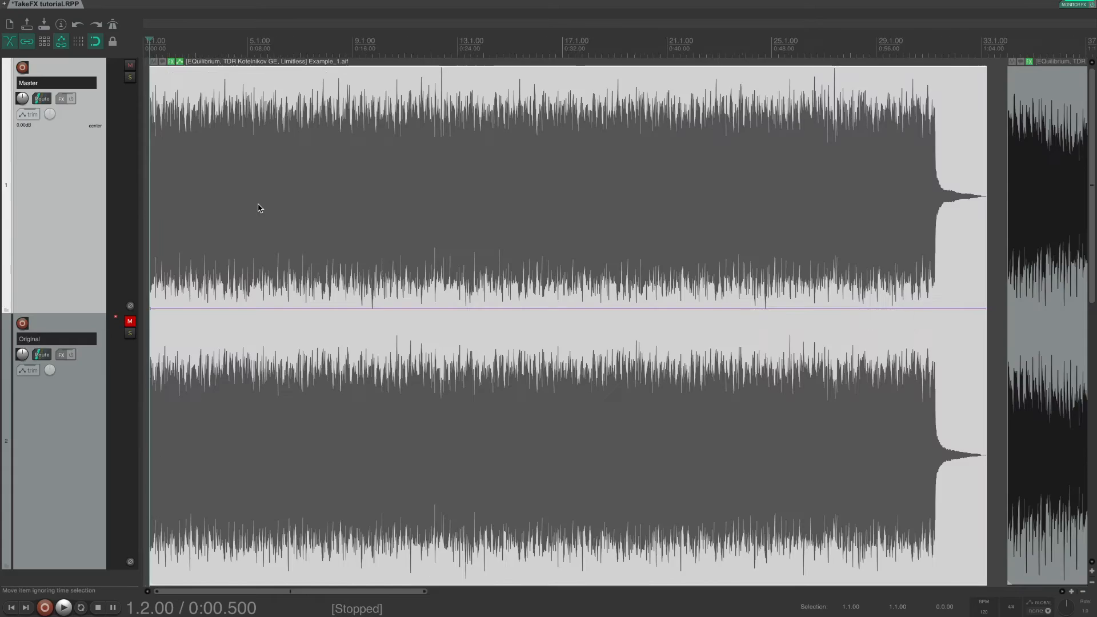
pyautogui.click(198, 309)
pyautogui.keyDown('shift'); pyautogui.click(178, 308); pyautogui.keyUp('shift')
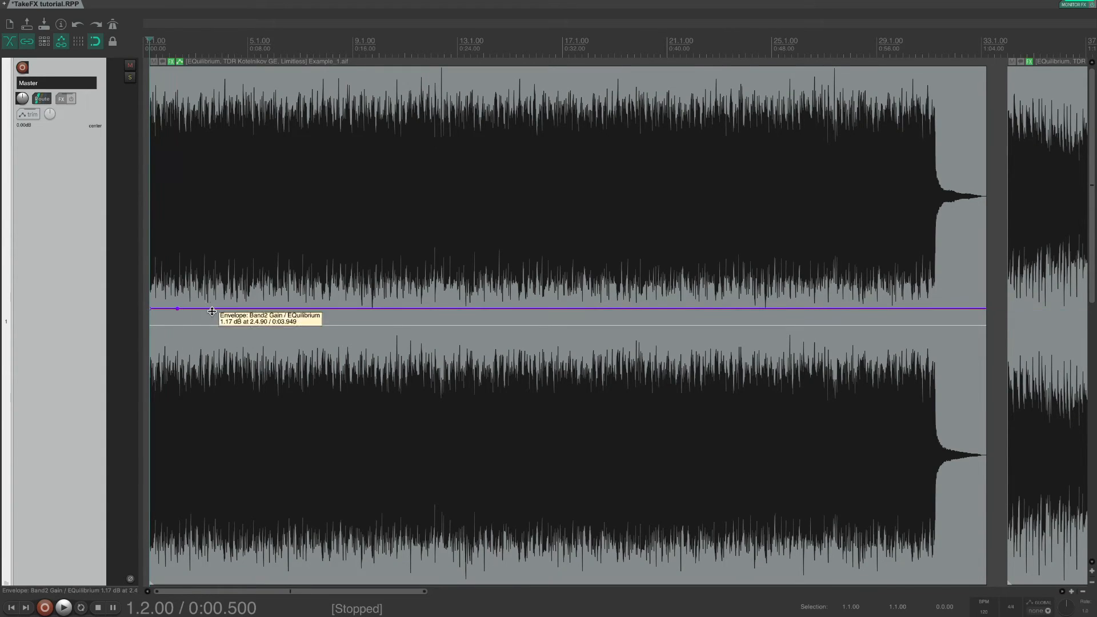
pyautogui.keyDown('shift'); pyautogui.click(216, 309); pyautogui.keyUp('shift')
pyautogui.keyDown('shift'); pyautogui.click(281, 309); pyautogui.keyUp('shift')
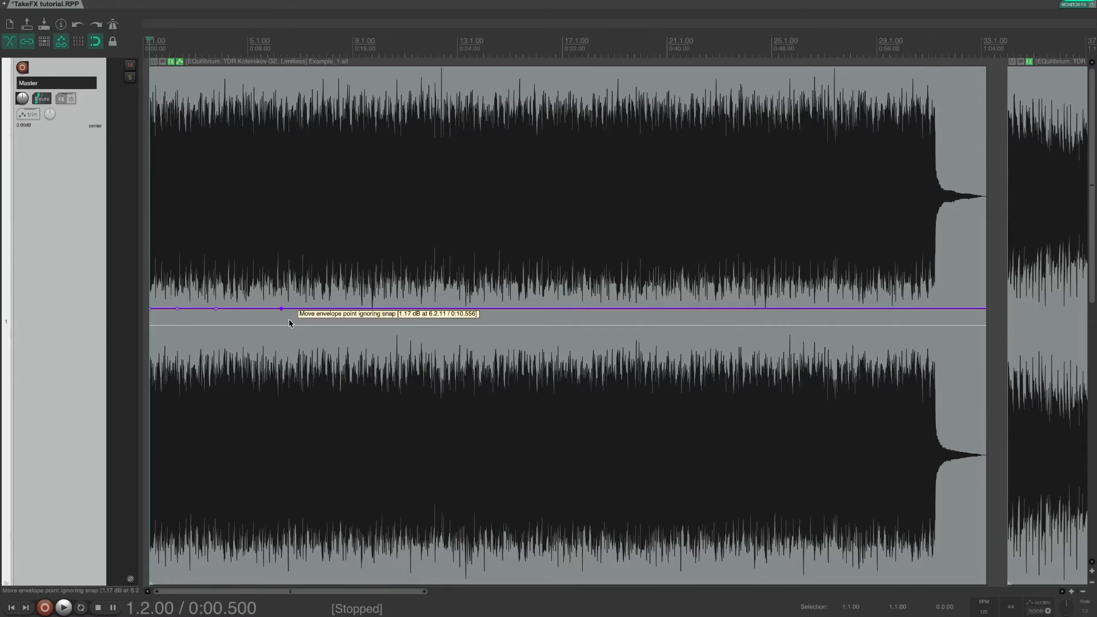
pyautogui.keyDown('shift'); pyautogui.click(324, 308); pyautogui.keyUp('shift')
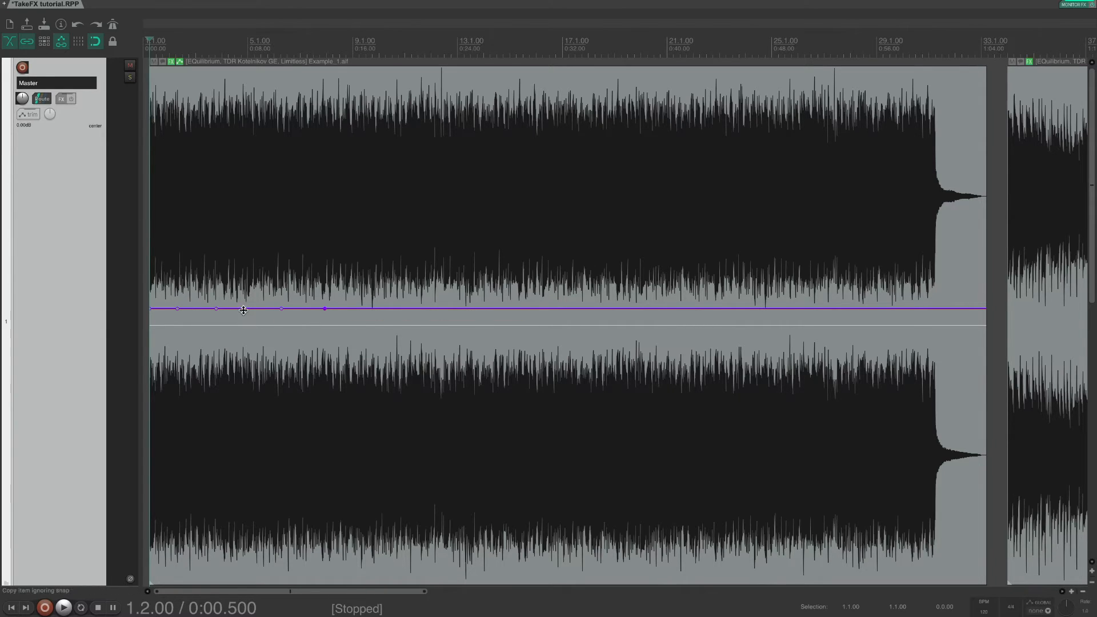
pyautogui.moveTo(244, 308); pyautogui.dragTo(245, 295)
# Step: Reopen Example_1's effects chain beside the envelope and place the edit cursor just before the gain rise
pyautogui.click(210, 124)
pyautogui.hotkey('shift', 'e')
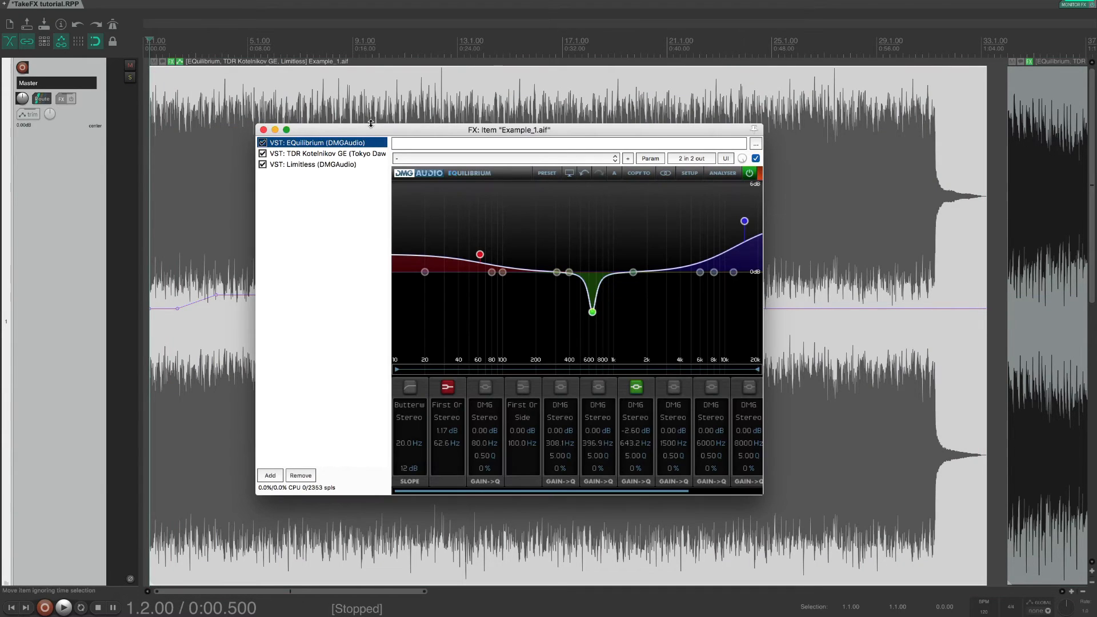
pyautogui.moveTo(368, 121); pyautogui.dragTo(532, 121)
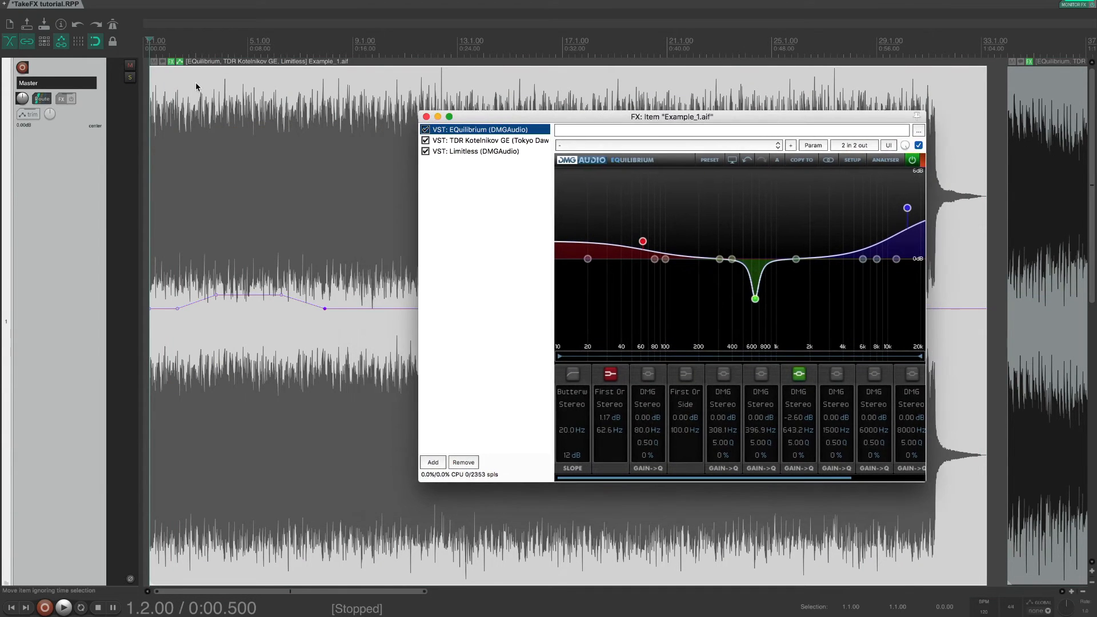
pyautogui.click(164, 46)
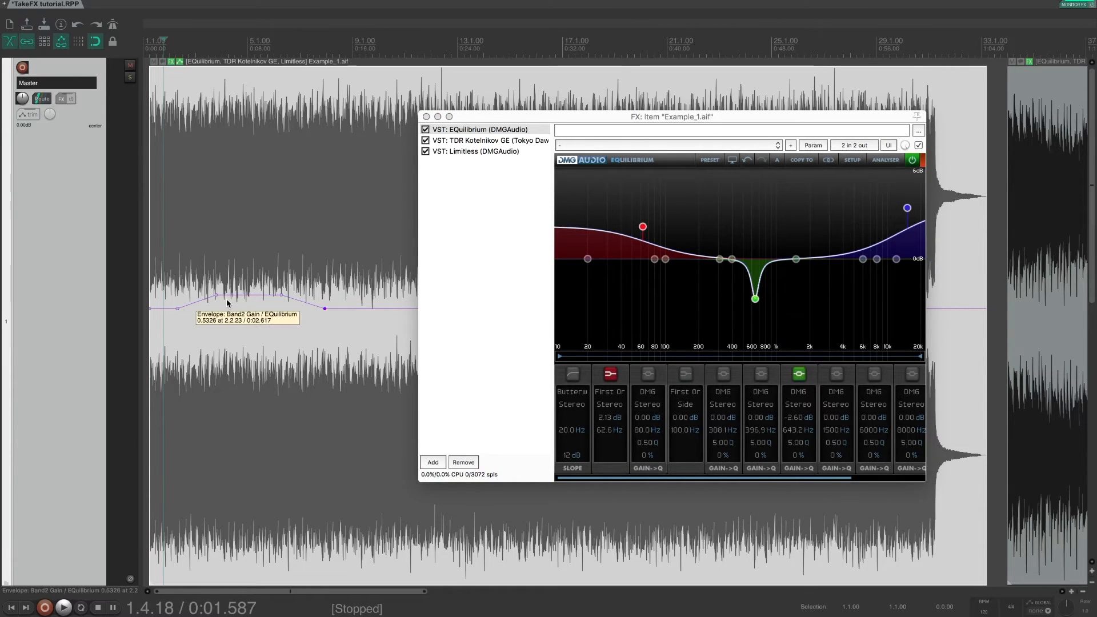
# Step: Move the raised segment's first envelope point earlier, play the gain rise to check it, and close the effects chain
pyautogui.moveTo(215, 294); pyautogui.dragTo(194, 295)
pyautogui.press('space')
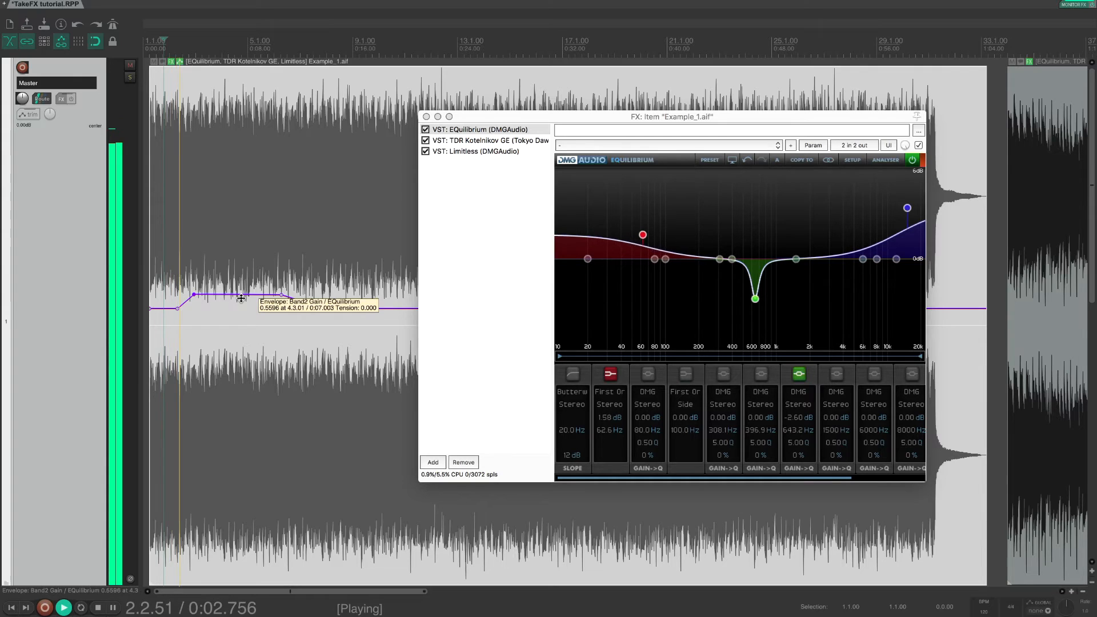
pyautogui.press('space')
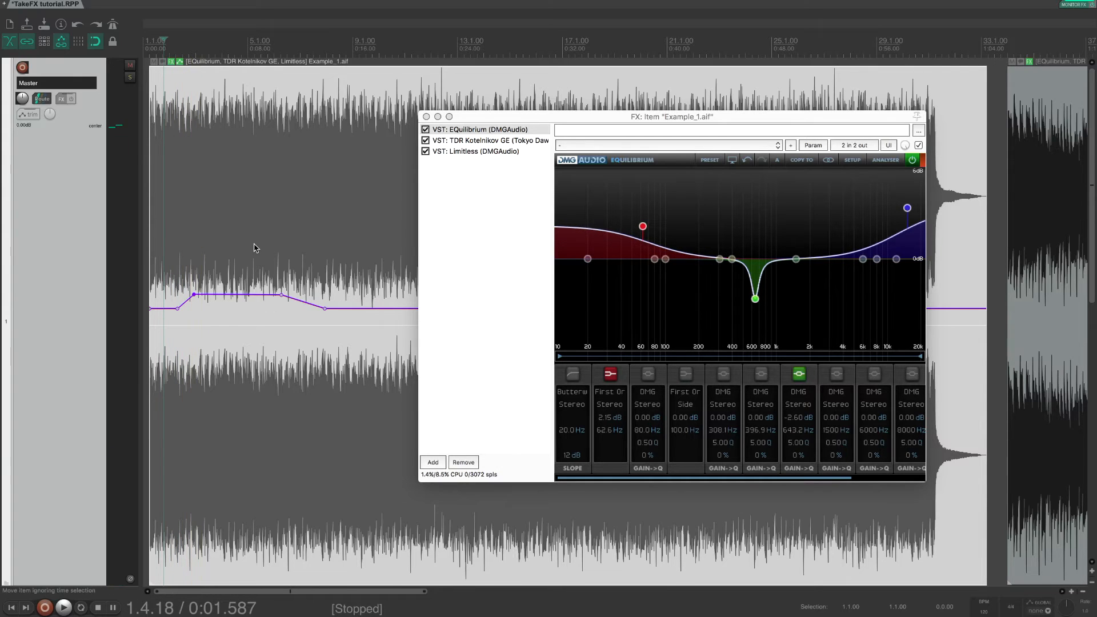
pyautogui.click(426, 117)
pyautogui.hotkey('ctrl', 'pagedown')
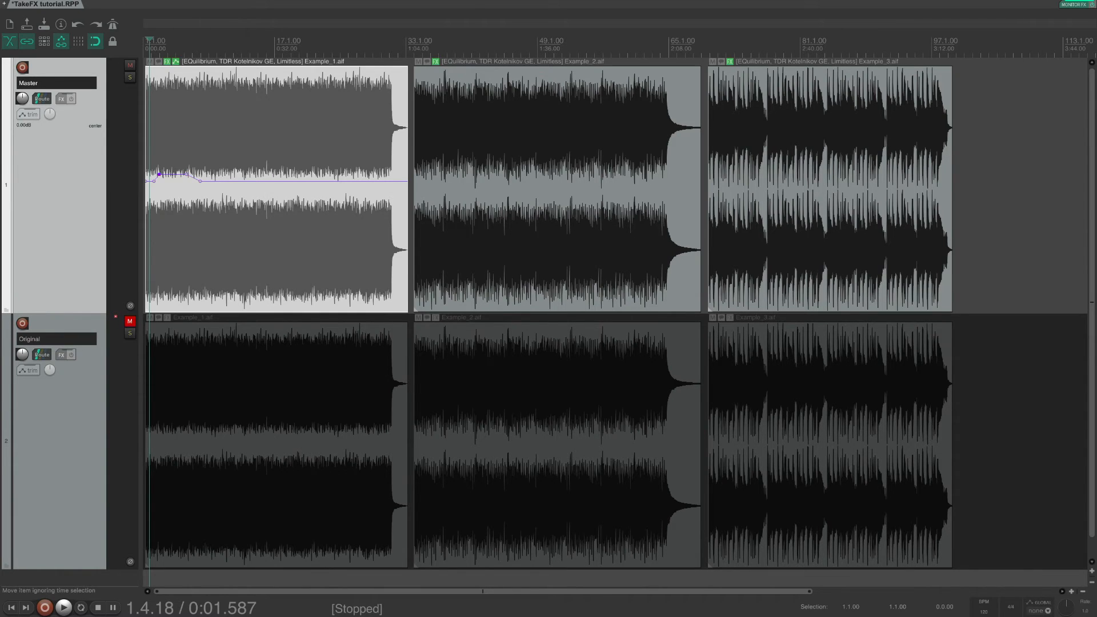
# Step: Examine the media item button preferences under Appearance > Media, including Per-take FX and Automation envelopes, and accept them
pyautogui.click(320, 370)
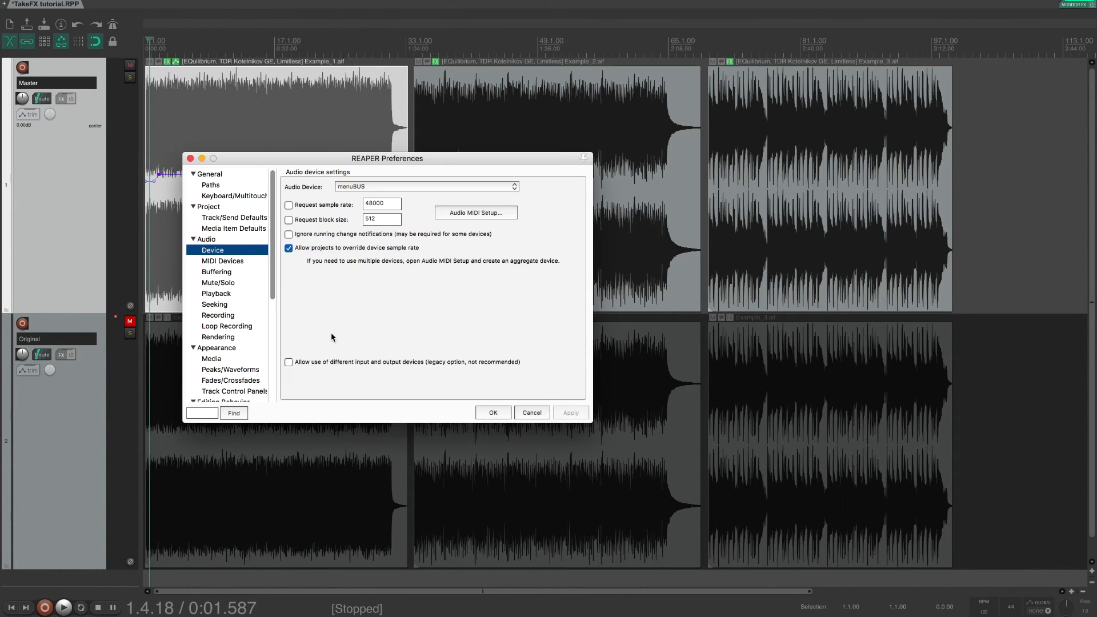
pyautogui.scroll(-2, 213, 350)
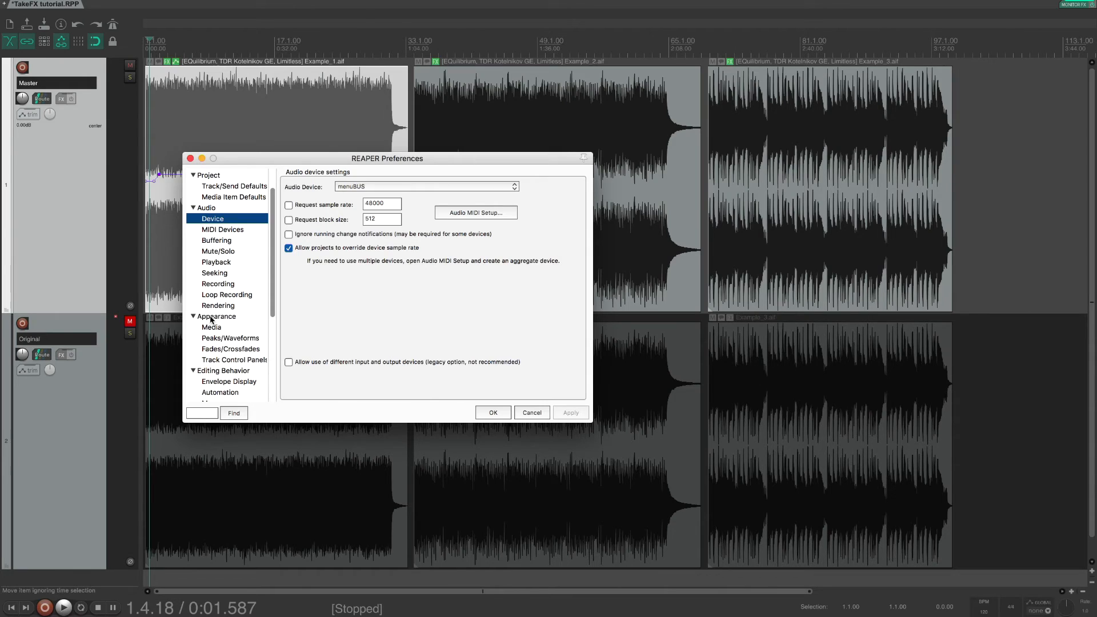
pyautogui.click(212, 317)
pyautogui.click(212, 327)
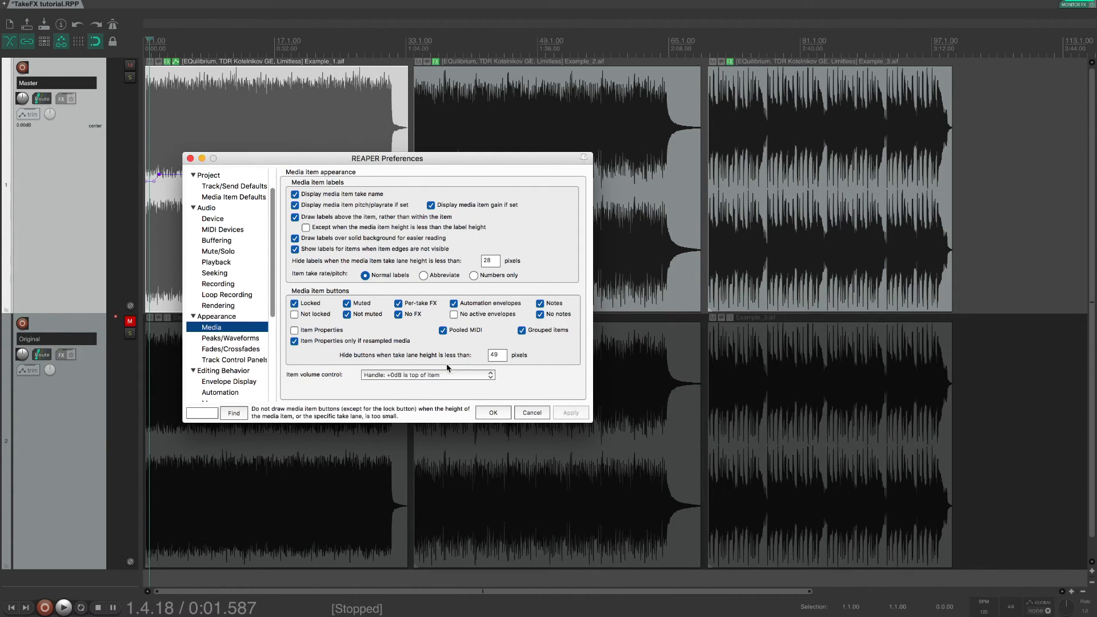
pyautogui.click(492, 413)
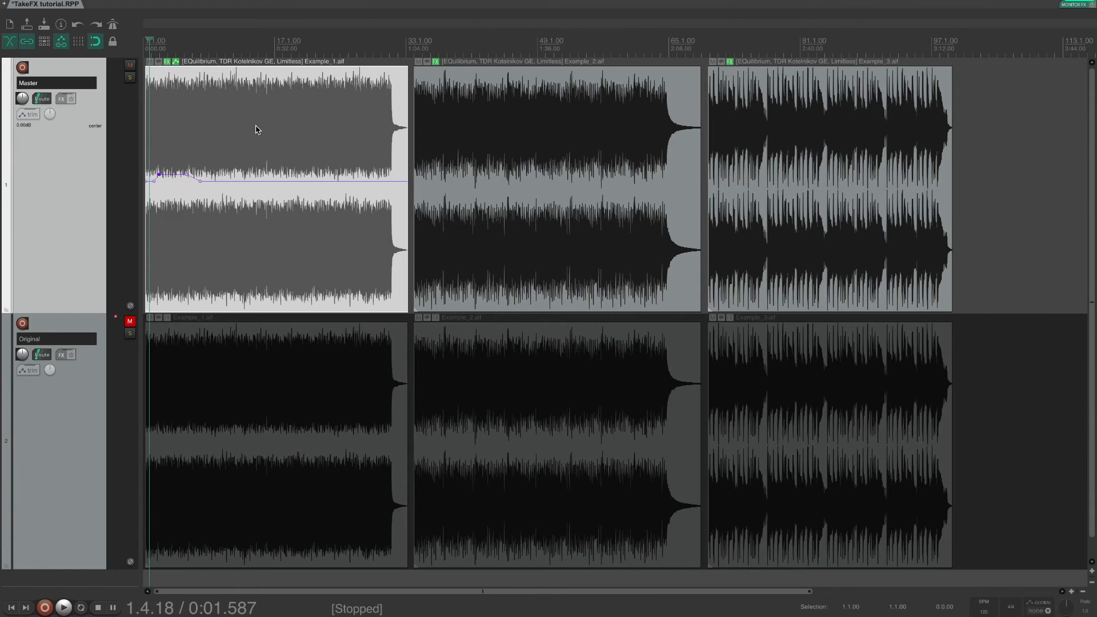
# Step: Search the action list for "show item fx" to find the action that opens an item take's effects chain
pyautogui.click(299, 1)
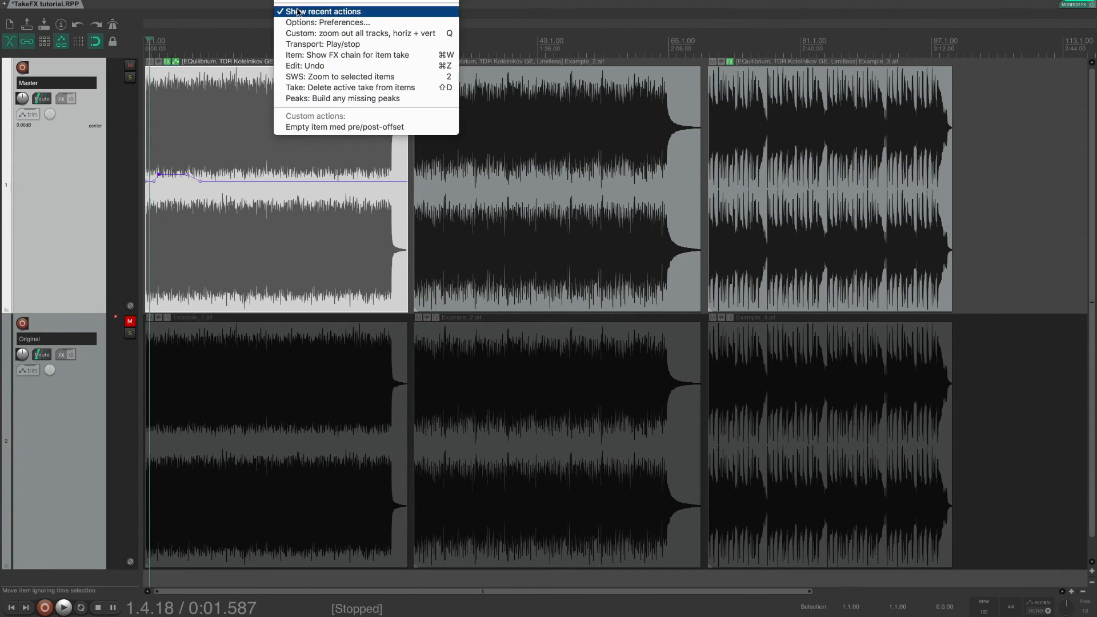
pyautogui.click(303, 0)
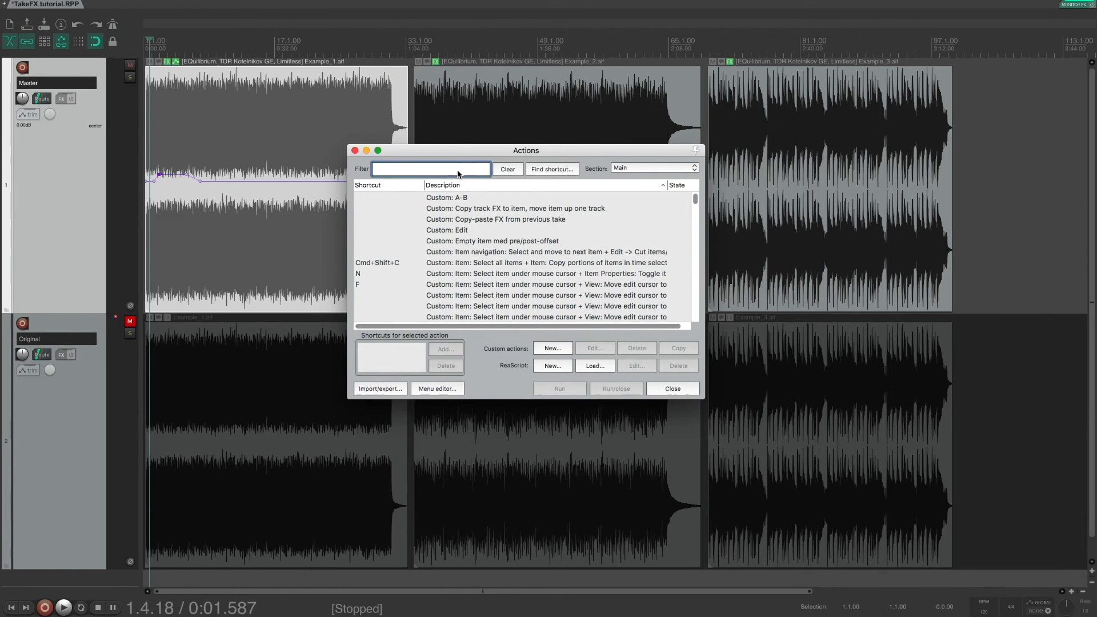
pyautogui.write('show item')
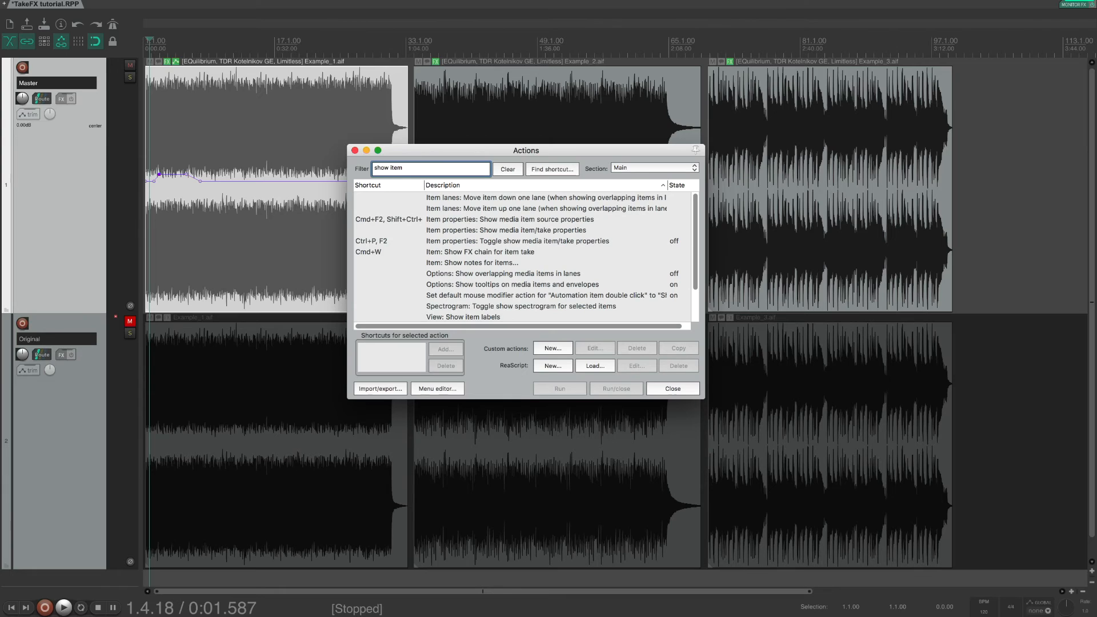
pyautogui.write(' fx')
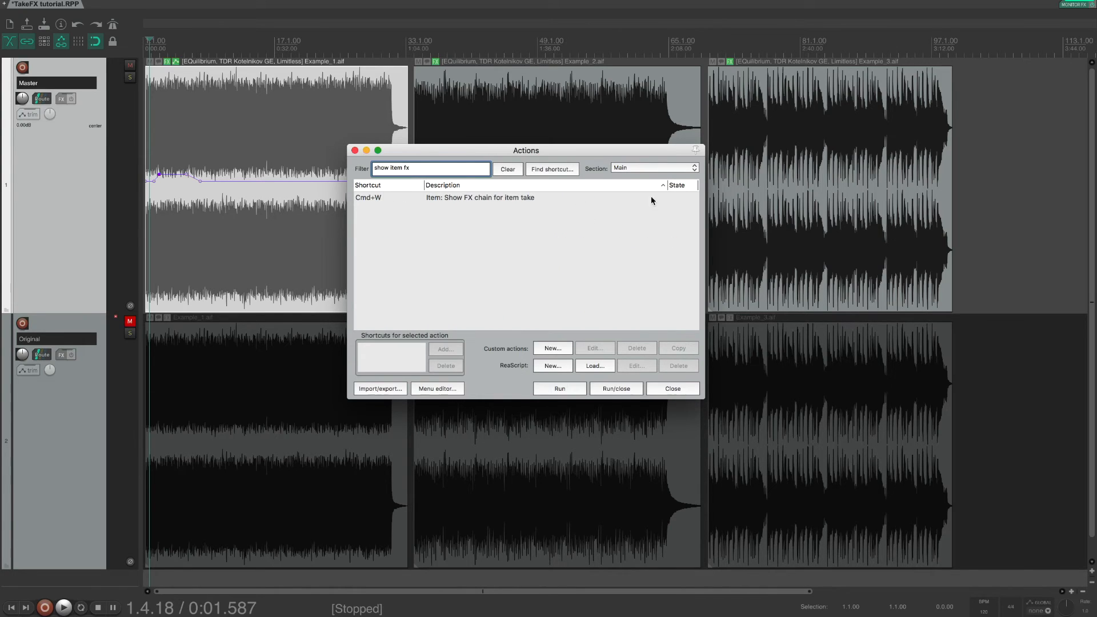
# Step: Pick out the "Item: Show FX chain for item take" action, close the action list, and use it to show and hide Example_1's effects chain
pyautogui.click(454, 197)
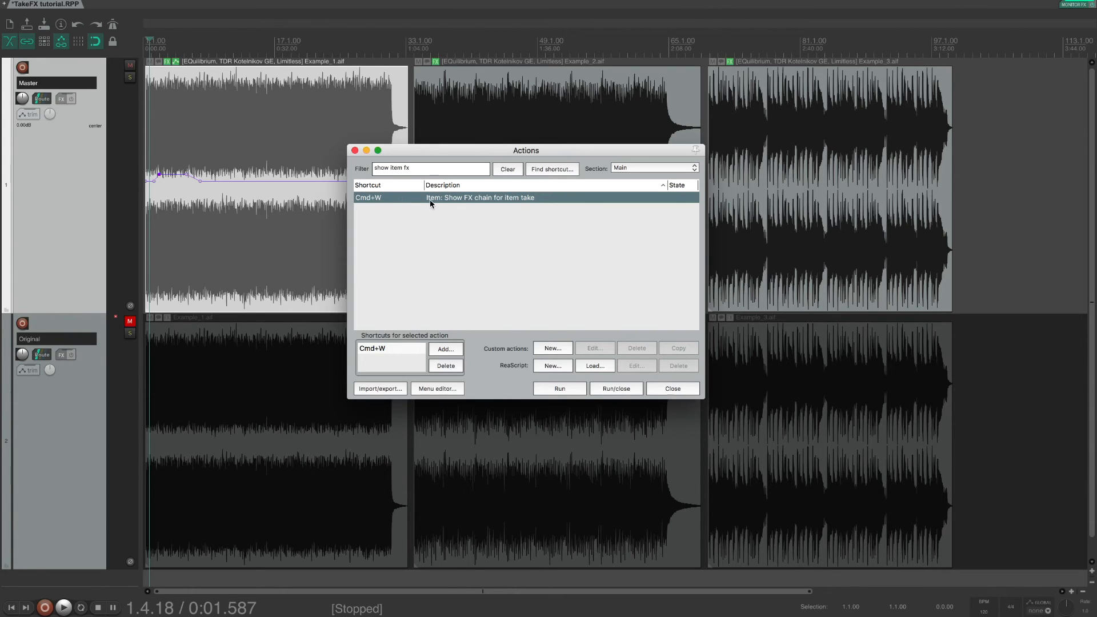
pyautogui.press('Escape')
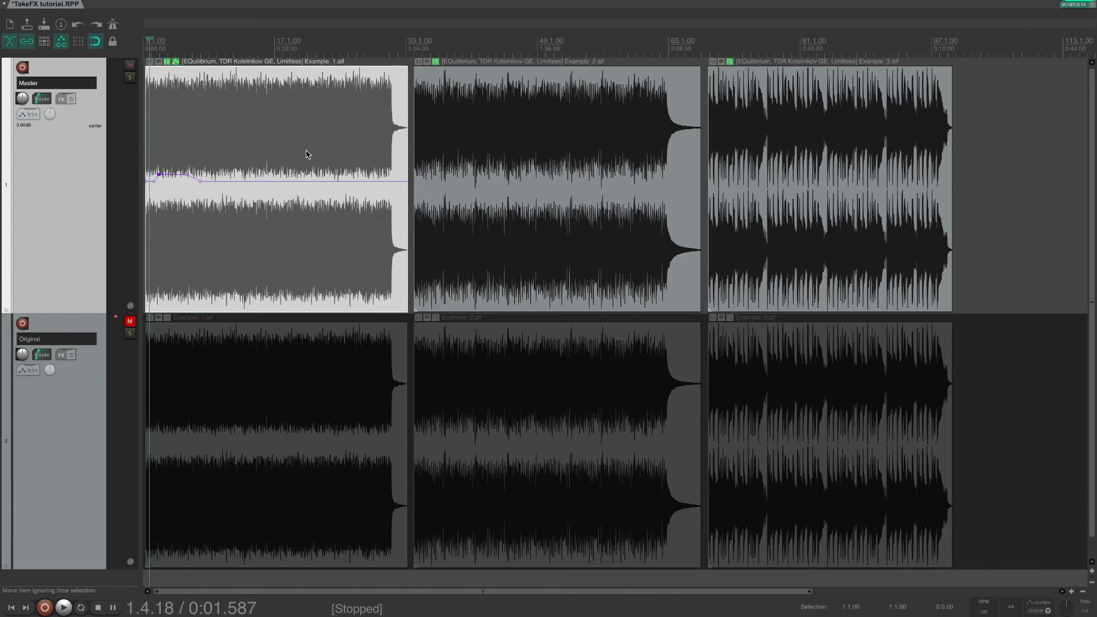
pyautogui.press('super+w')
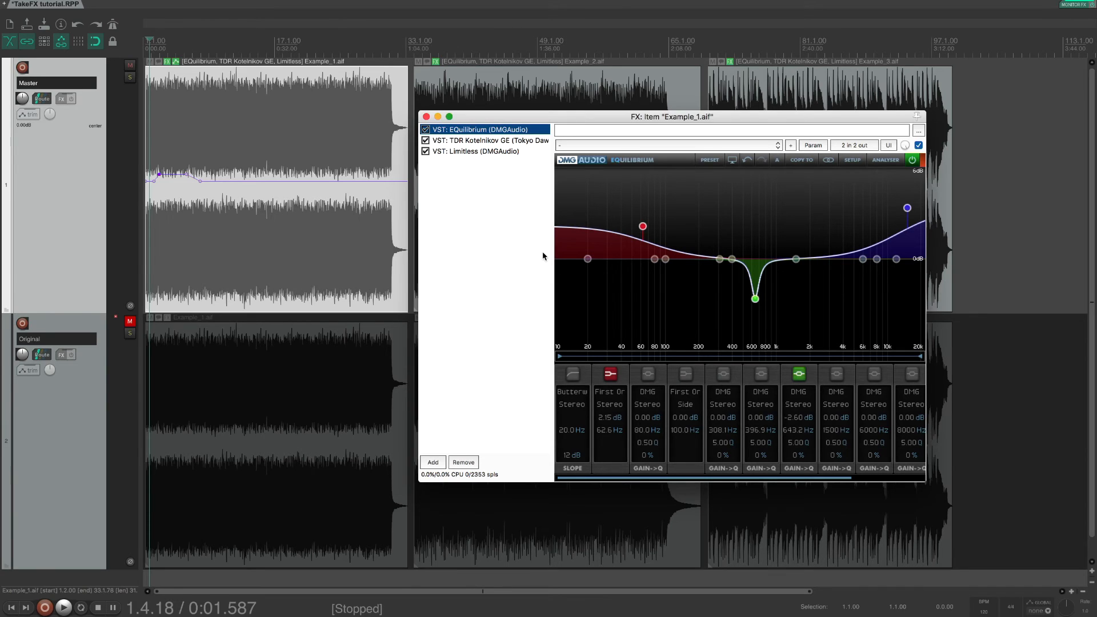
pyautogui.press('super+w')
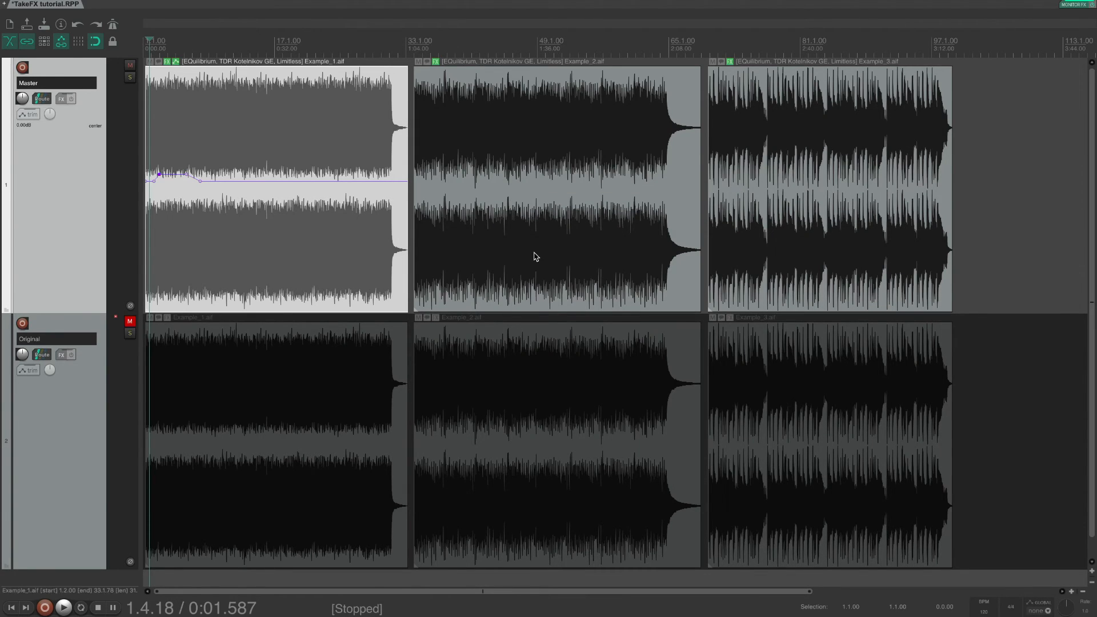
# Step: Show and hide the take effects chains of Example_2, Example_3 and Example_1 on the Master track, one after another
pyautogui.click(534, 243)
pyautogui.hotkey('shift', 'e')
pyautogui.hotkey('shift', 'e')
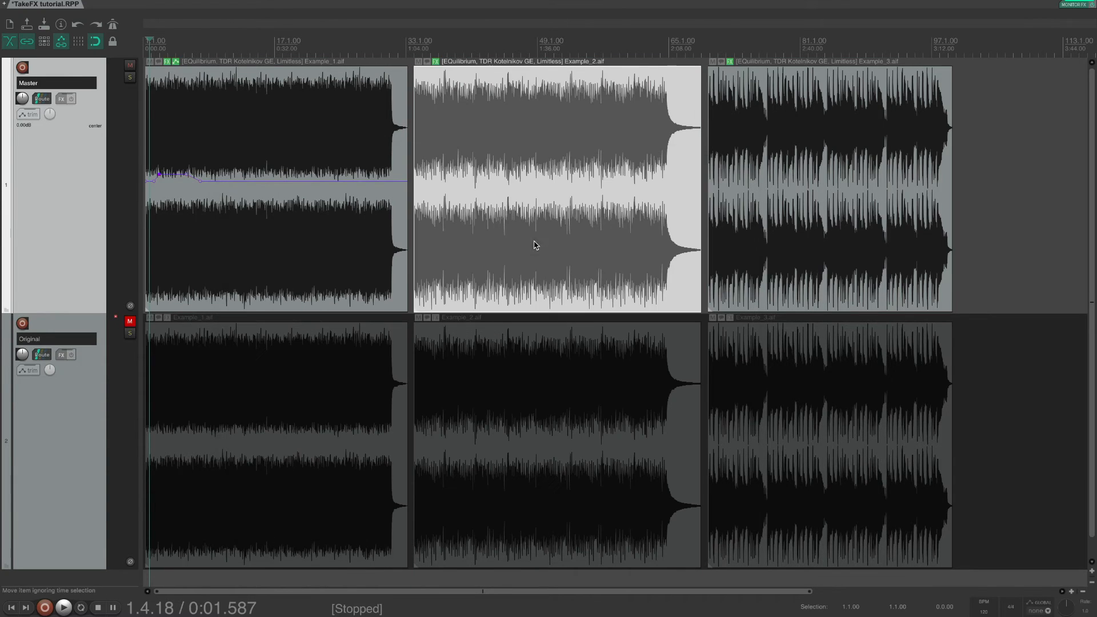
pyautogui.click(825, 198)
pyautogui.hotkey('shift', 'e')
pyautogui.hotkey('shift', 'e')
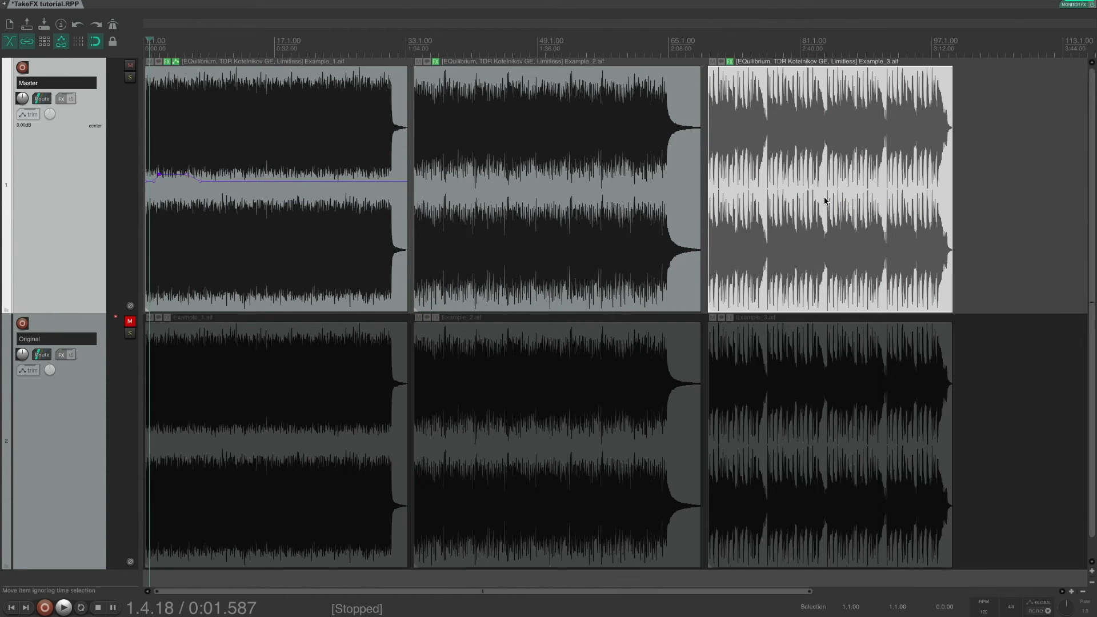
pyautogui.click(285, 189)
pyautogui.hotkey('shift', 'e')
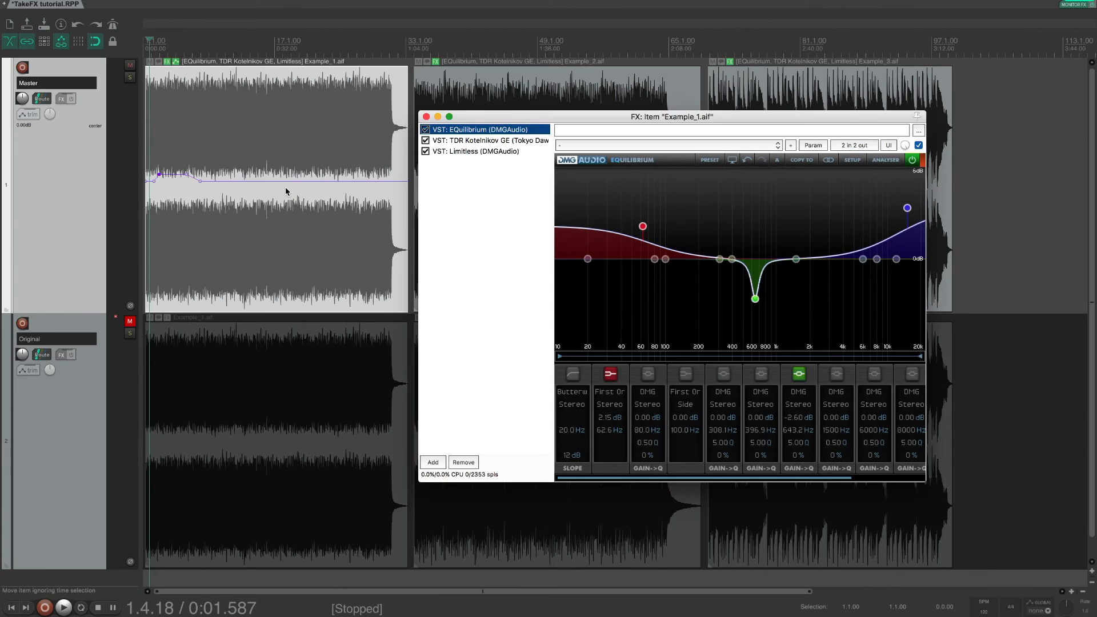
pyautogui.hotkey('shift', 'e')
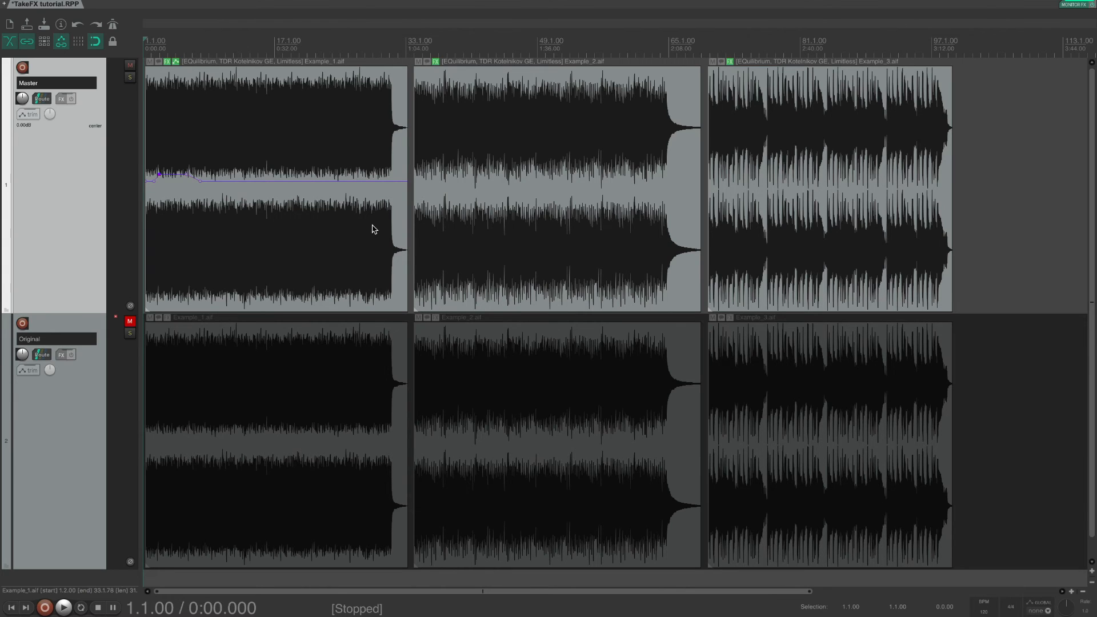
pyautogui.click(365, 227)
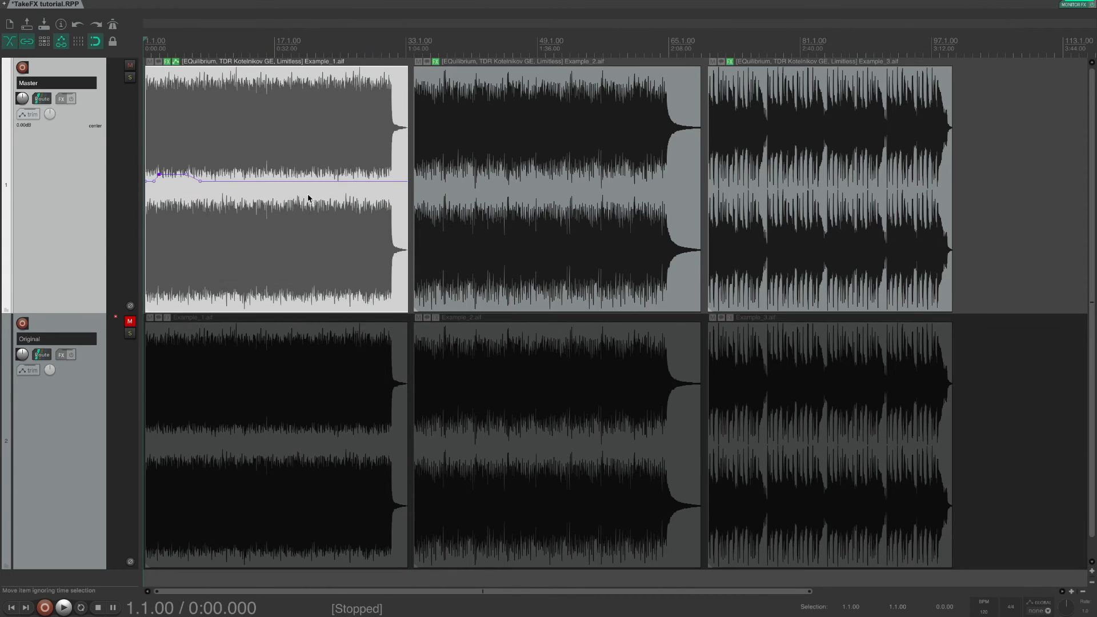
pyautogui.click(534, 147)
pyautogui.click(842, 176)
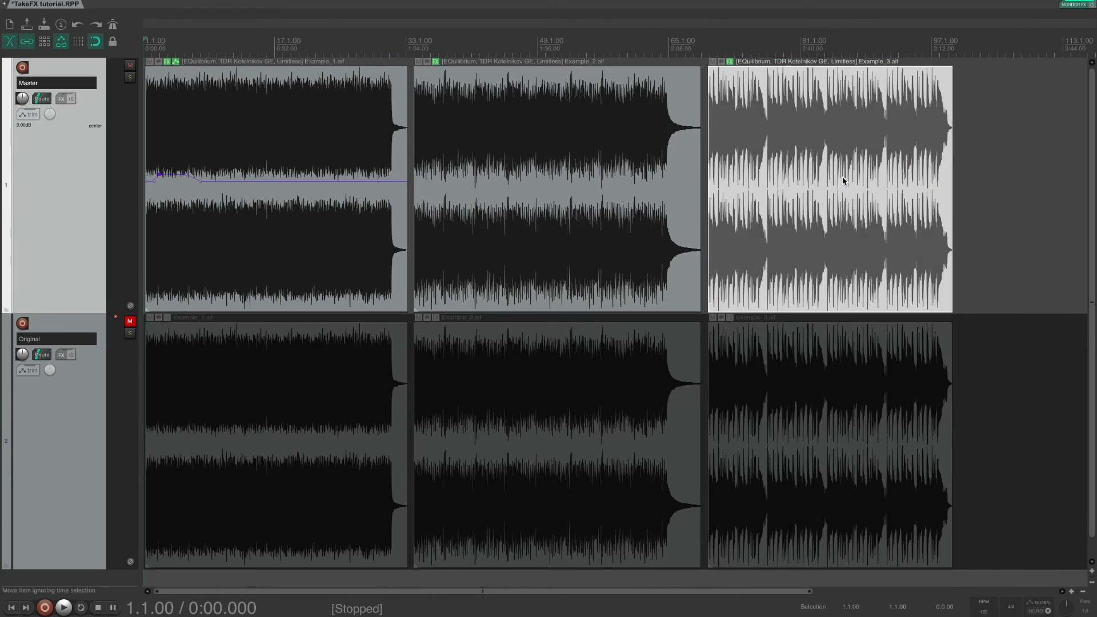
pyautogui.click(606, 196)
# Step: Render the Example_1 item on the Master track as a new take
pyautogui.click(274, 133)
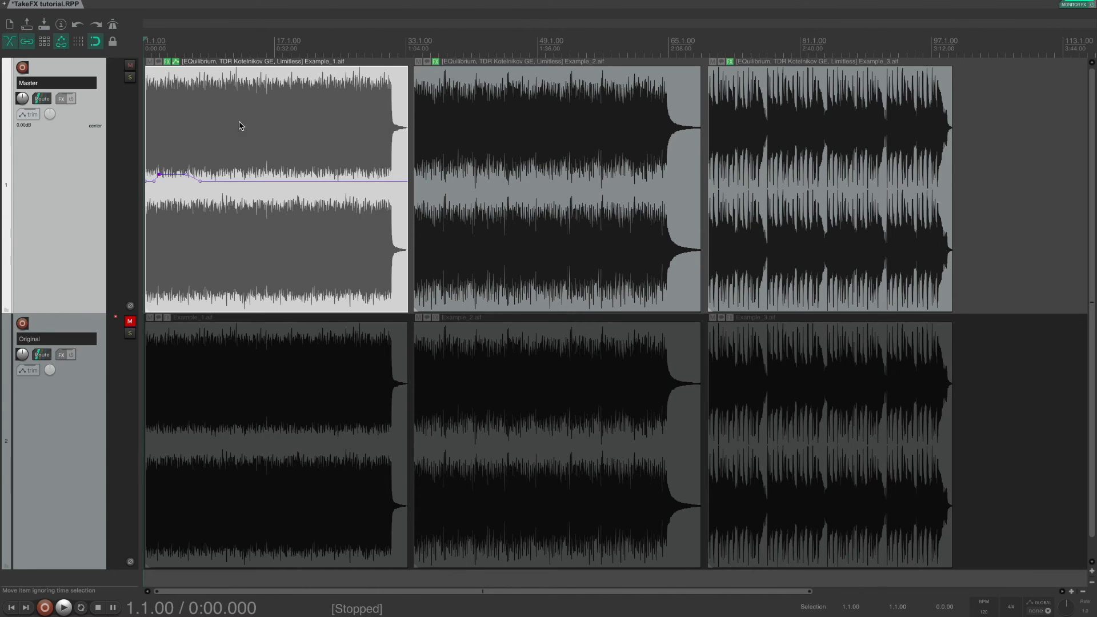
pyautogui.rightClick(273, 118)
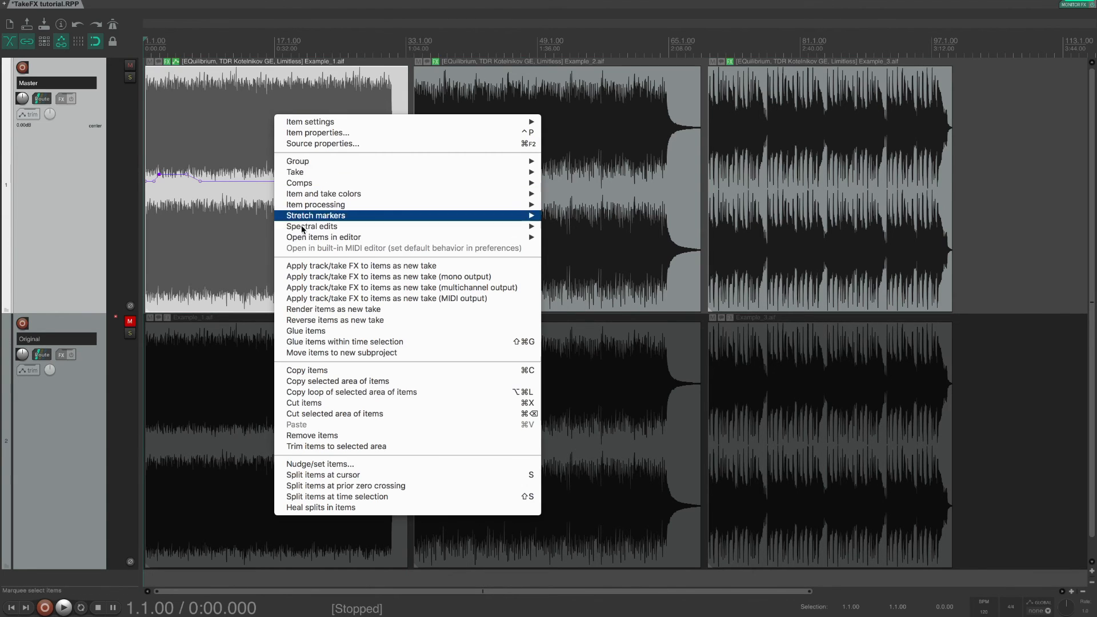
pyautogui.click(408, 314)
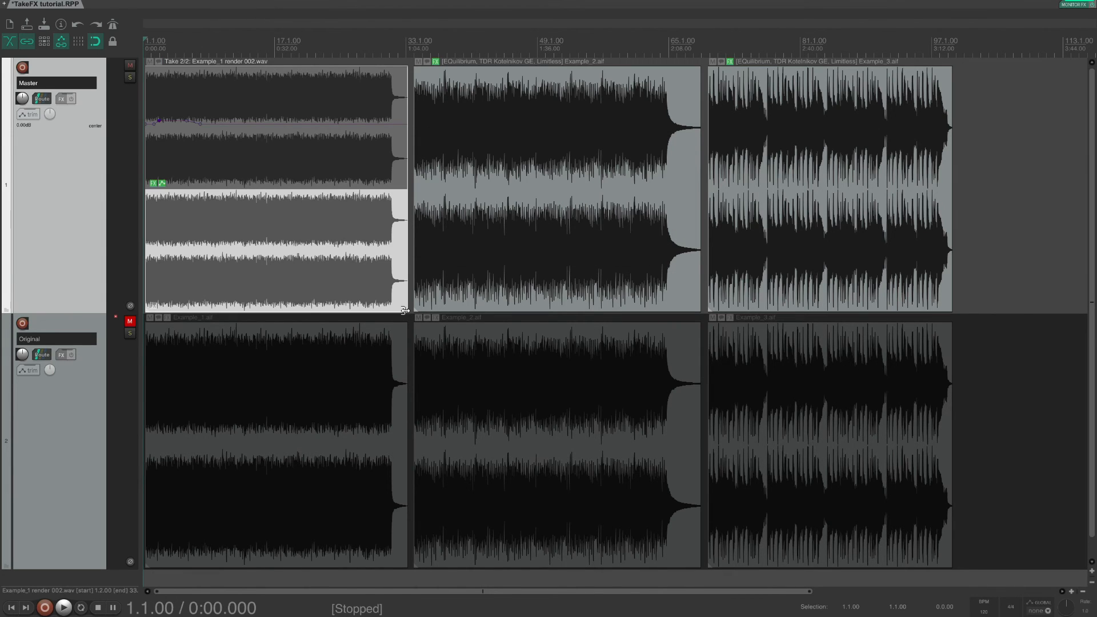
# Step: Activate Example_1's original take, inspect and close its effects chain, and make the rendered take active again
pyautogui.click(284, 146)
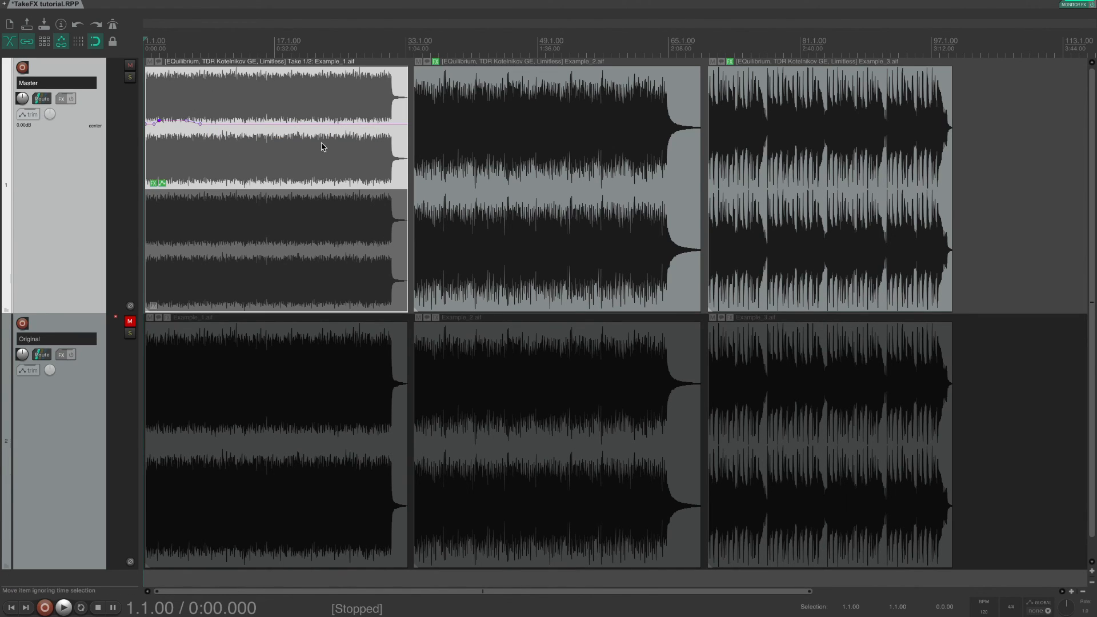
pyautogui.click(154, 184)
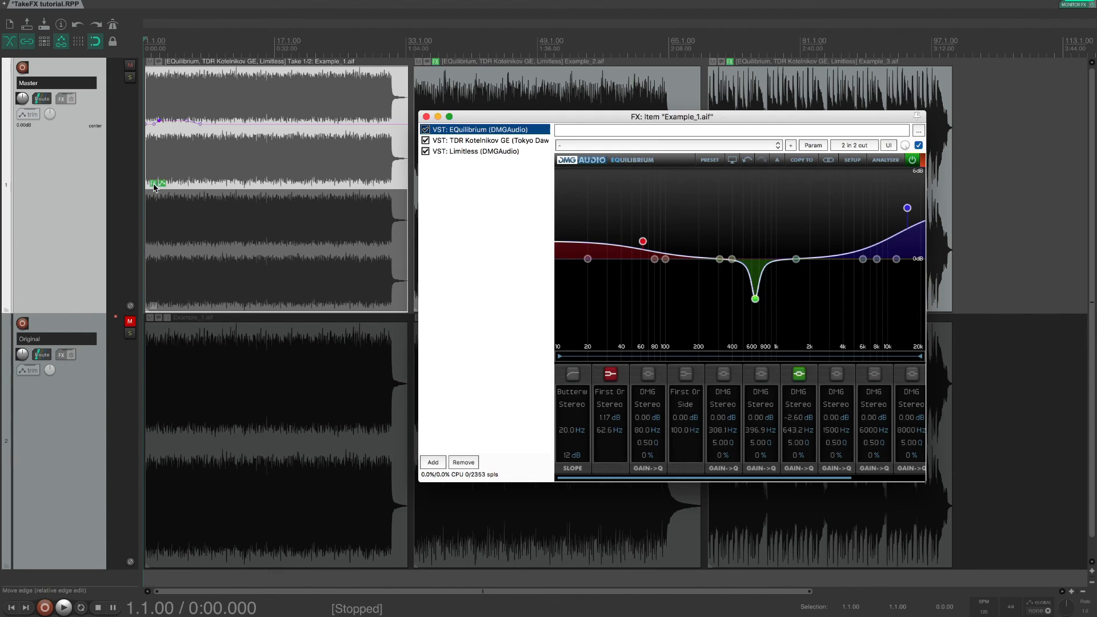
pyautogui.click(427, 116)
pyautogui.click(304, 252)
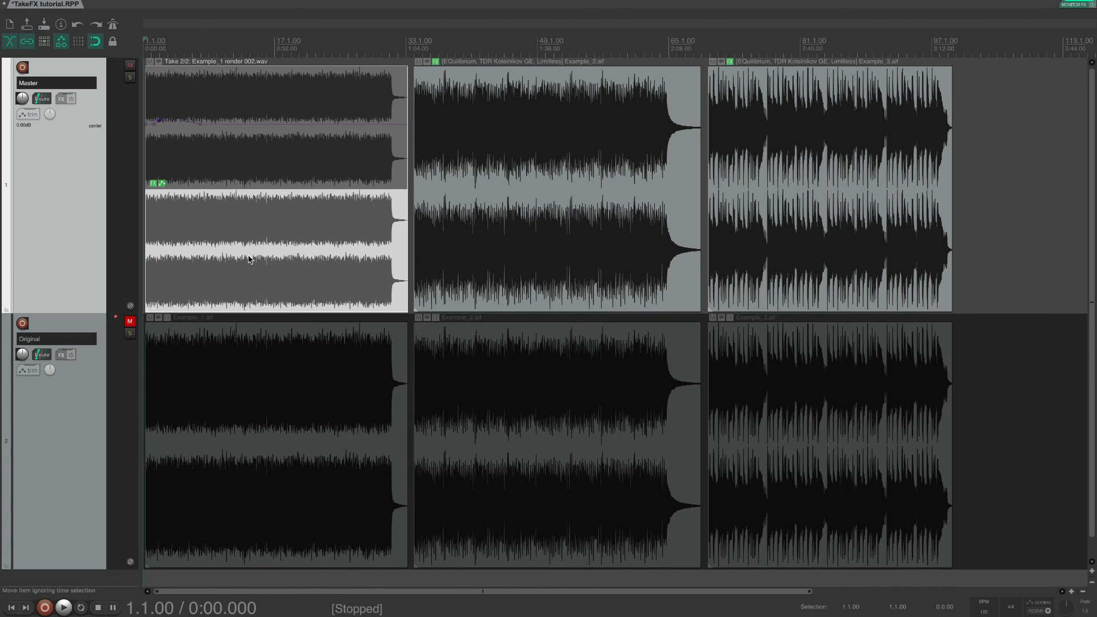
# Step: Render the Example_2 and Example_3 items on the Master track as new takes
pyautogui.click(586, 201)
pyautogui.rightClick(586, 200)
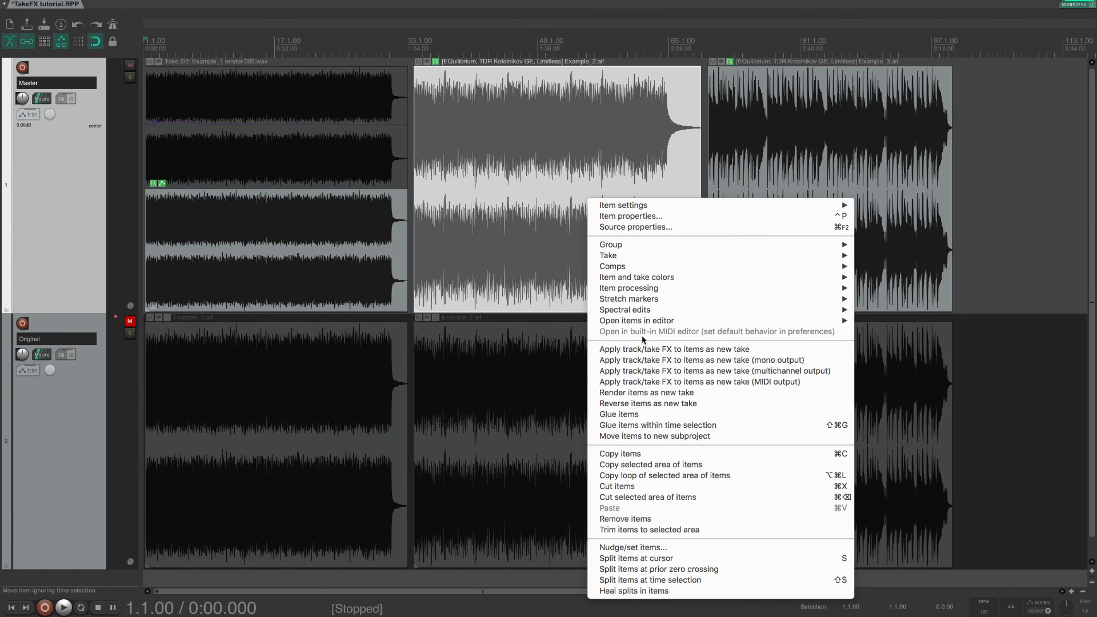
pyautogui.click(657, 393)
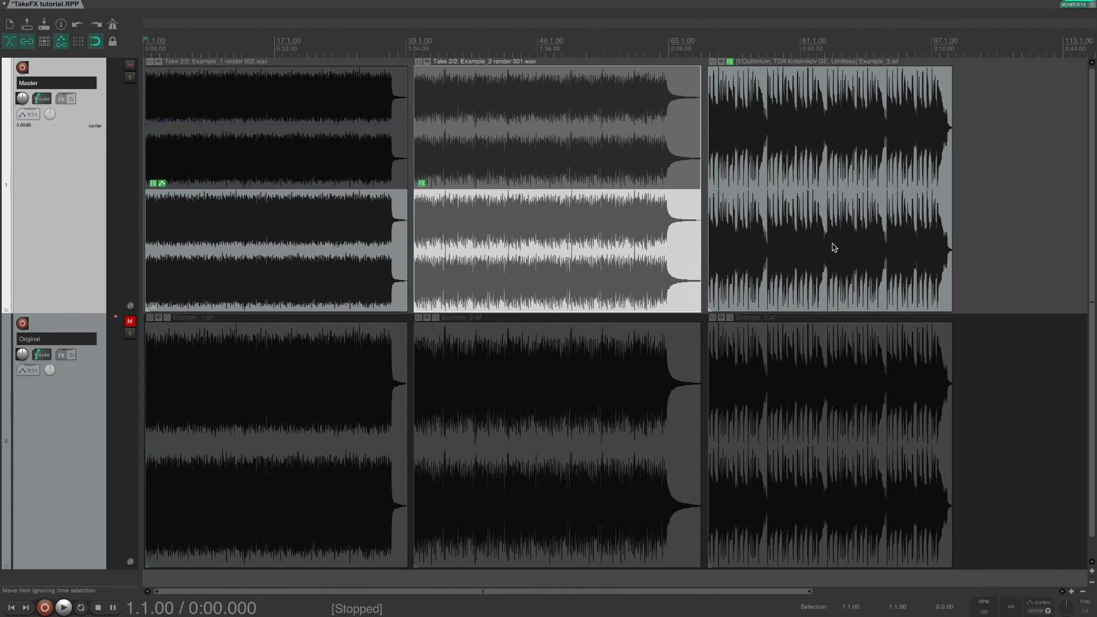
pyautogui.rightClick(838, 202)
pyautogui.click(730, 396)
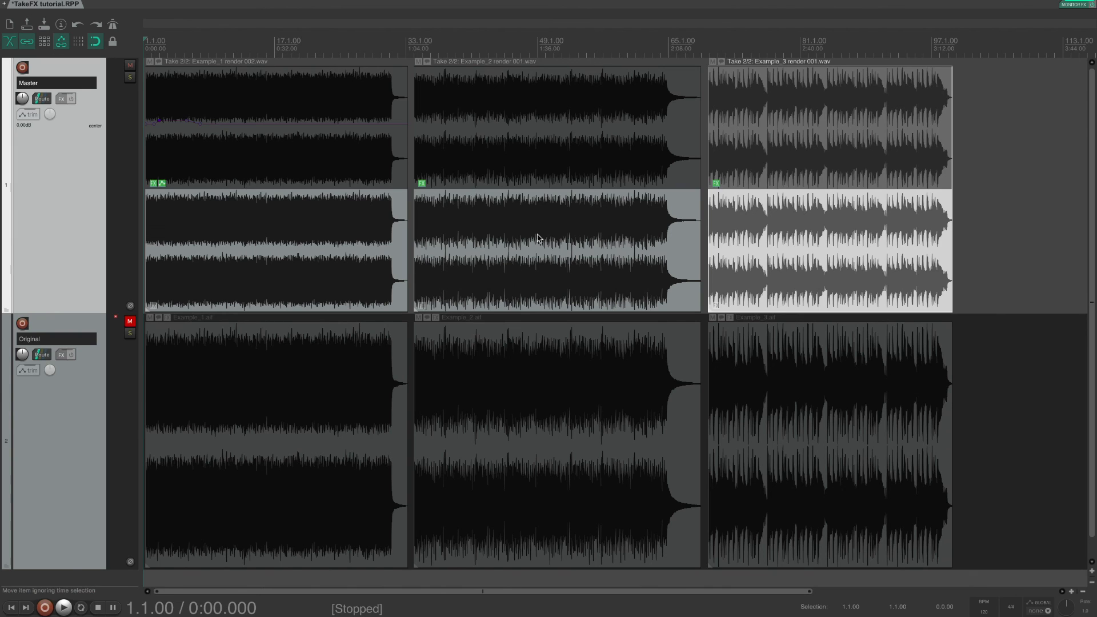
# Step: Activate Example_2's original take, inspect and close its effects chain, and return to the rendered take
pyautogui.click(529, 254)
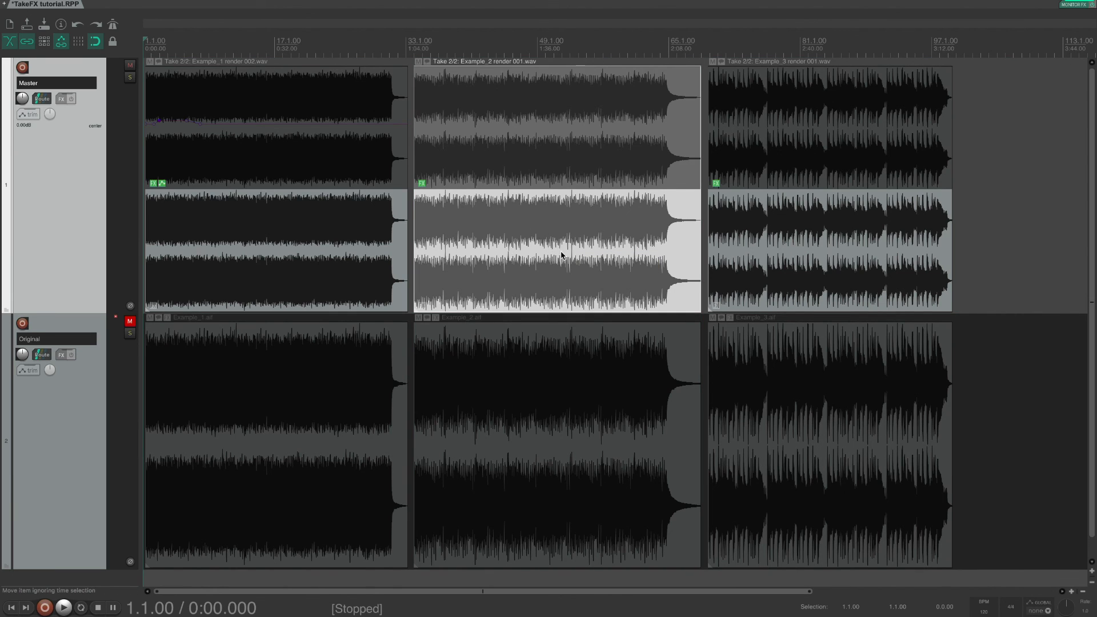
pyautogui.click(552, 142)
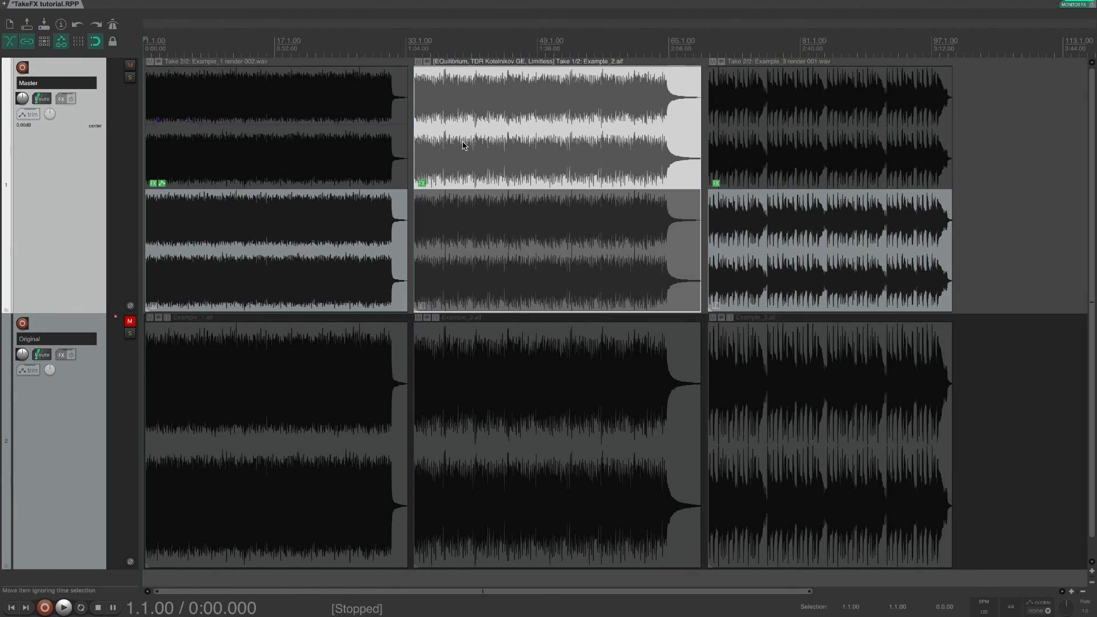
pyautogui.click(422, 183)
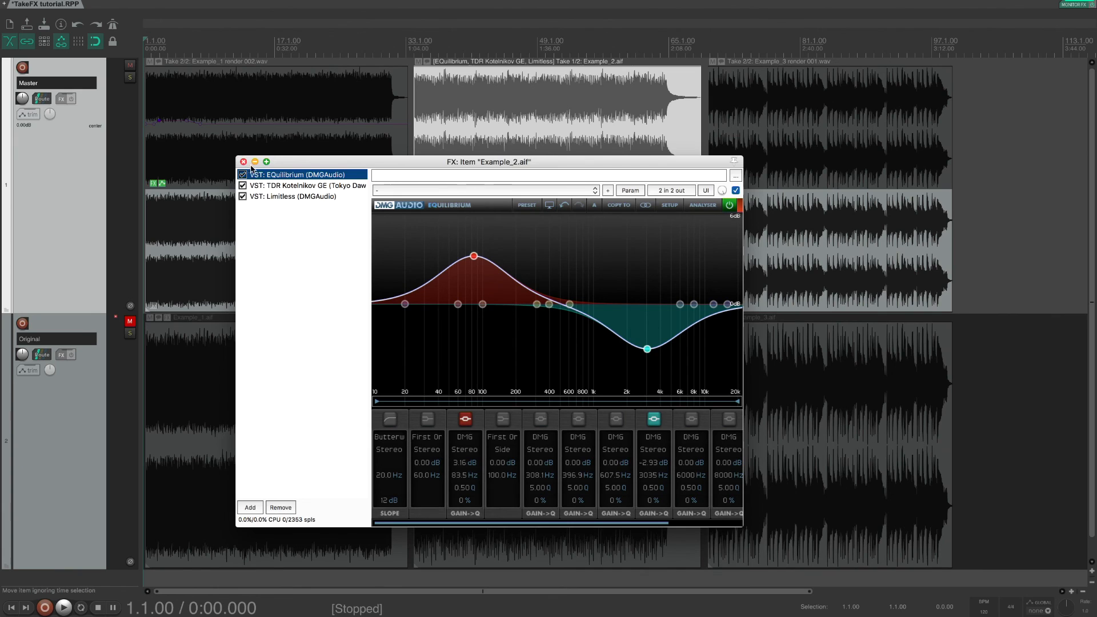
pyautogui.click(243, 163)
pyautogui.click(505, 252)
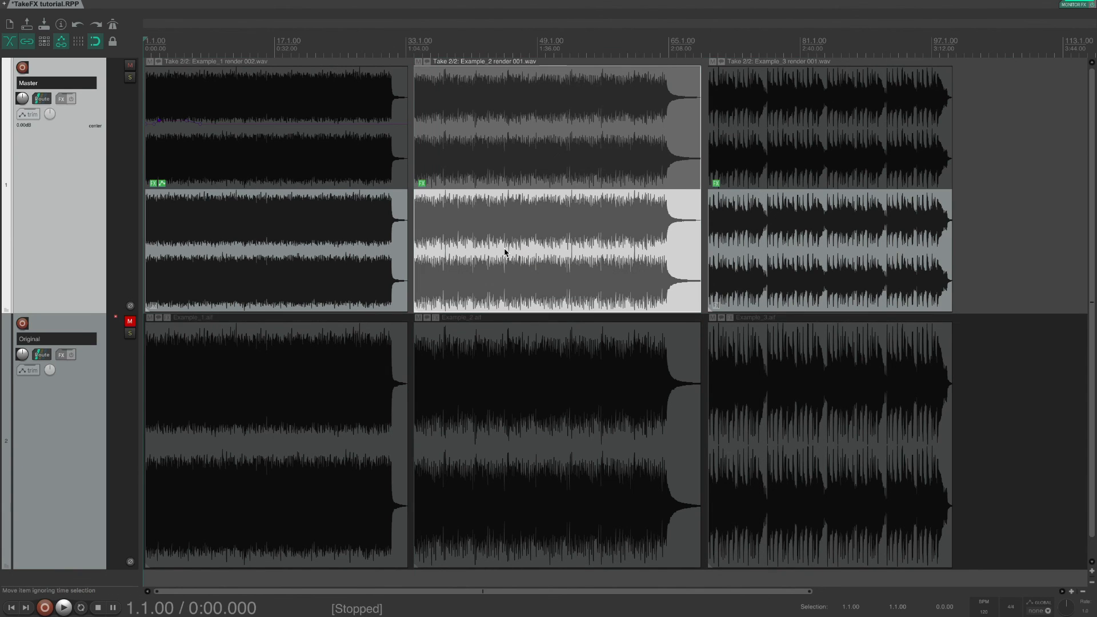